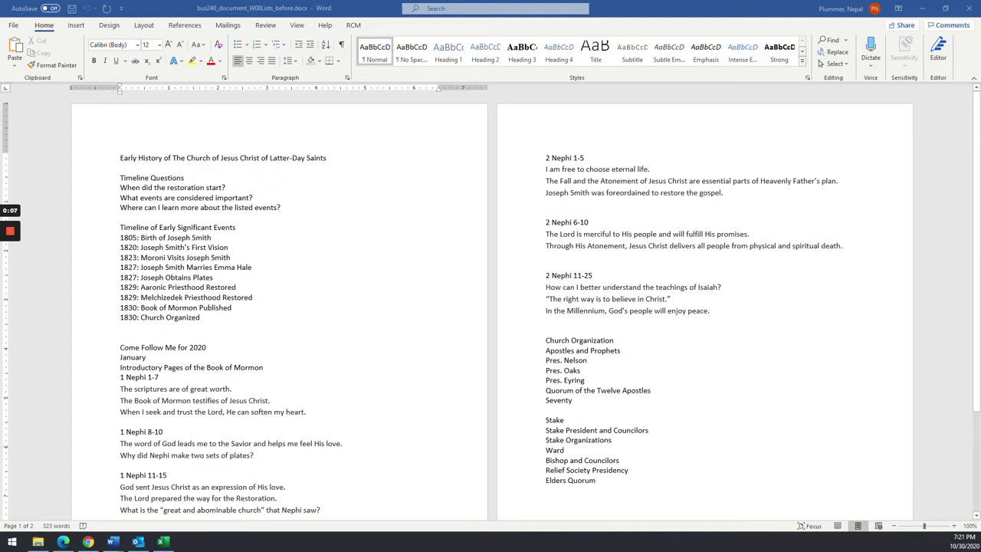
Switch to the browser and review the W08 Assignment: Lists page, then return to the Word document
key("alt+Tab")
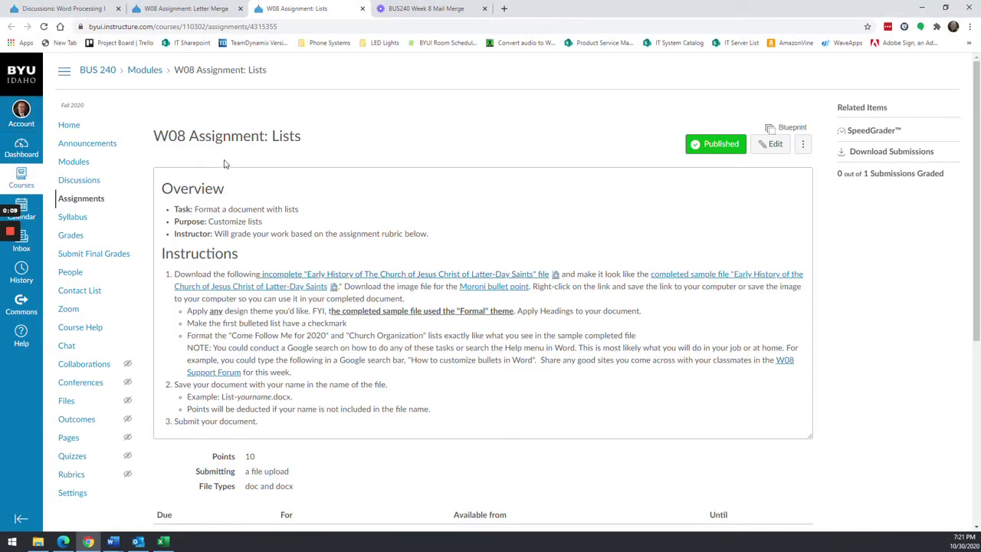
left_click_drag(272, 136, 305, 138)
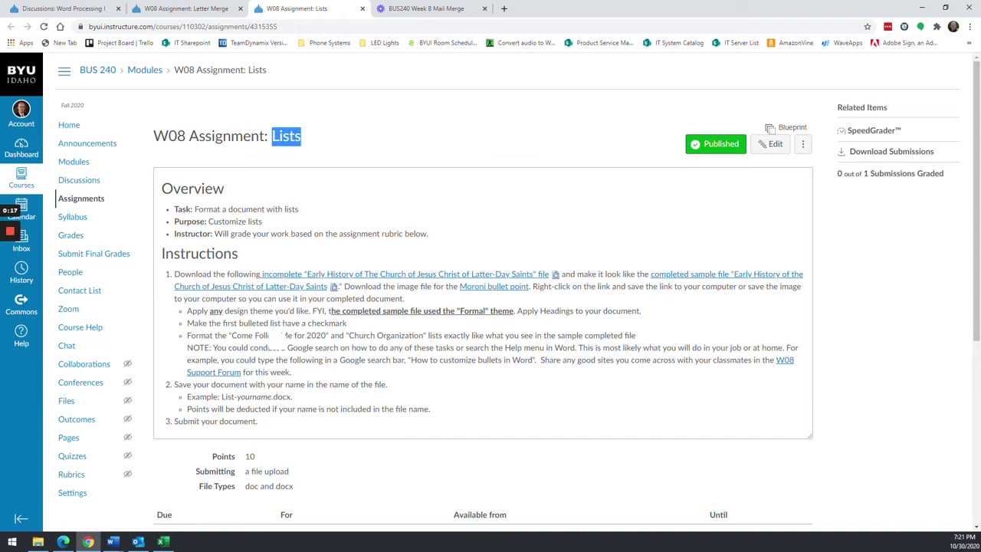
key("alt+Tab")
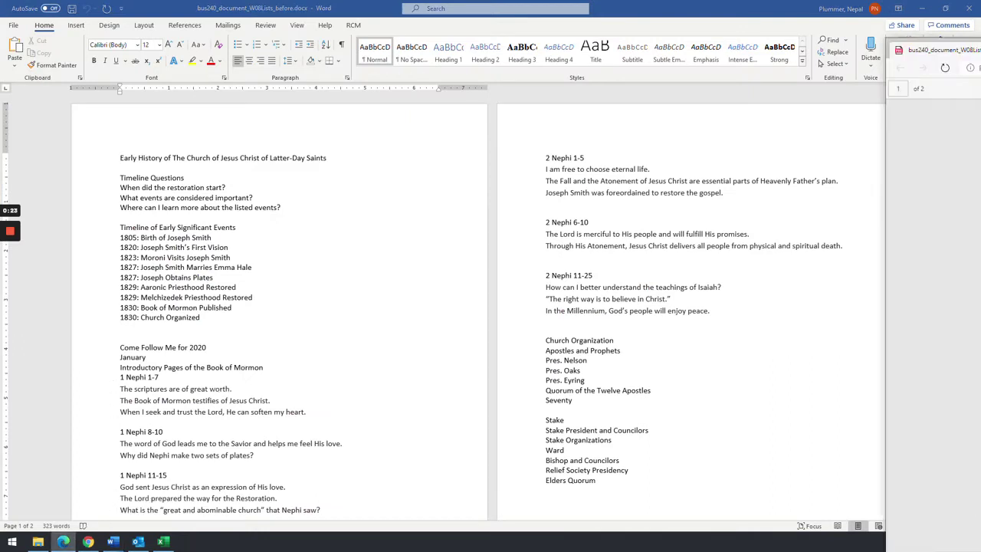
Switch to the completed sample PDF in Edge and examine its headings, checkmark and picture bullets, and multilevel lists against the unformatted document
left_click(63, 541)
left_click_drag(350, 16, 374, 17)
scroll(356, 140, "down", 2)
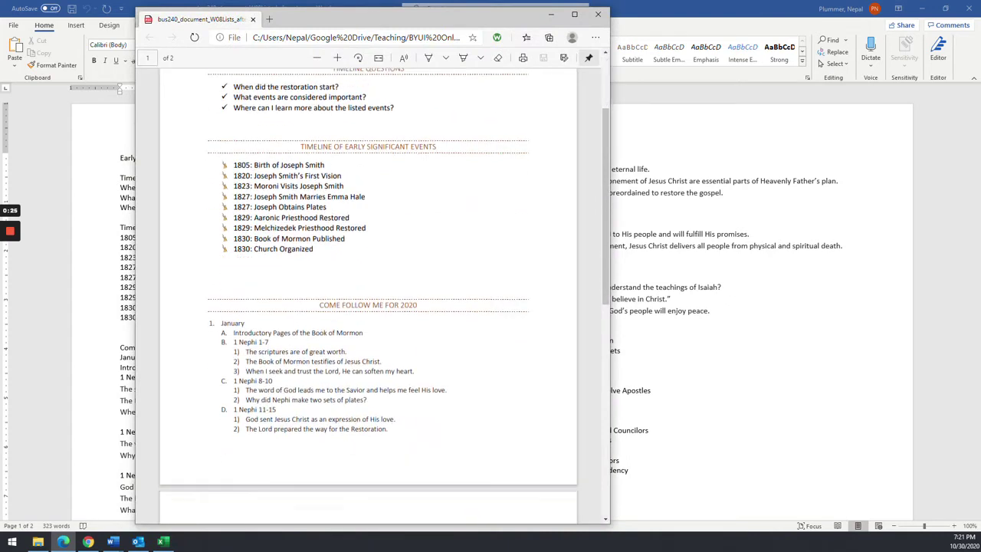
scroll(357, 171, "down", 5)
left_click(117, 225)
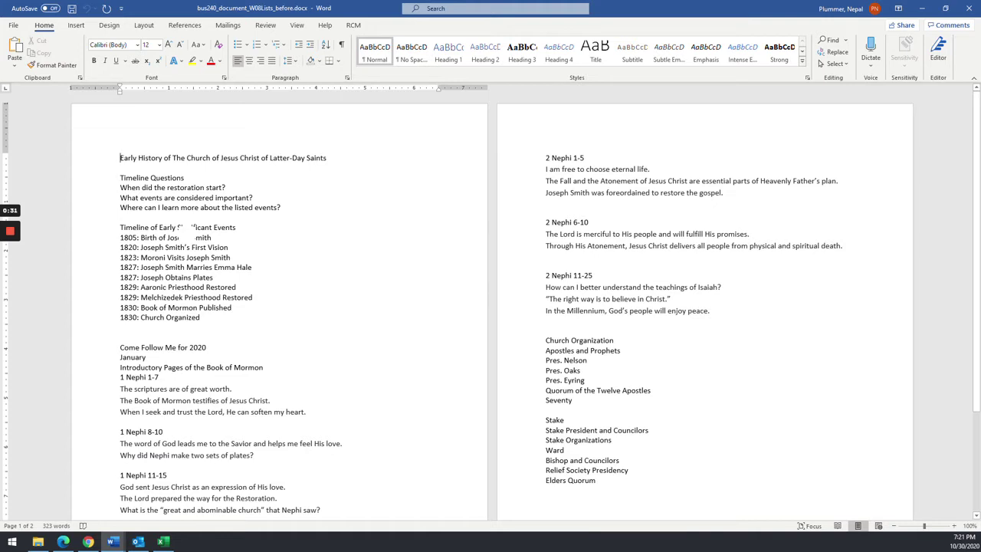
key("alt+Tab")
scroll(264, 225, "up", 6)
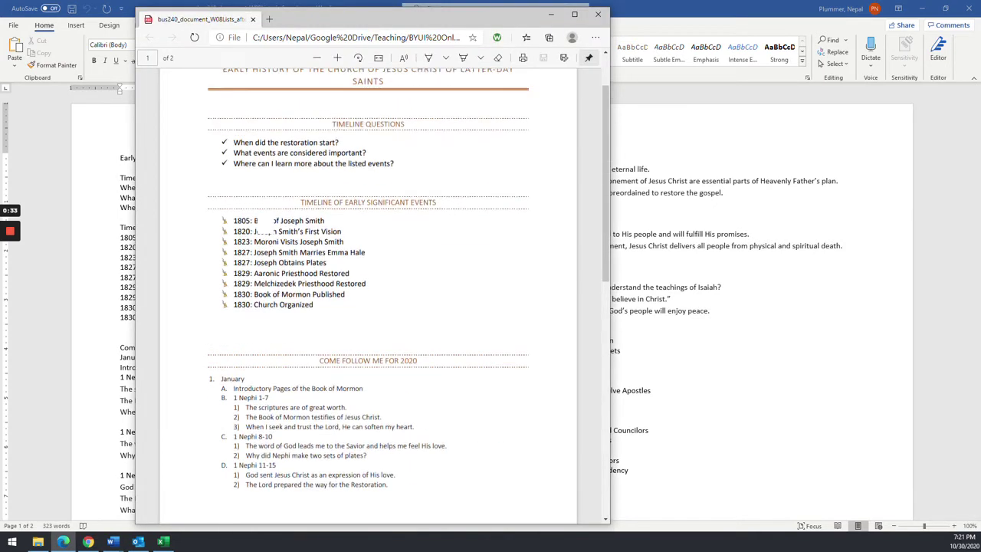
scroll(263, 226, "up", 2)
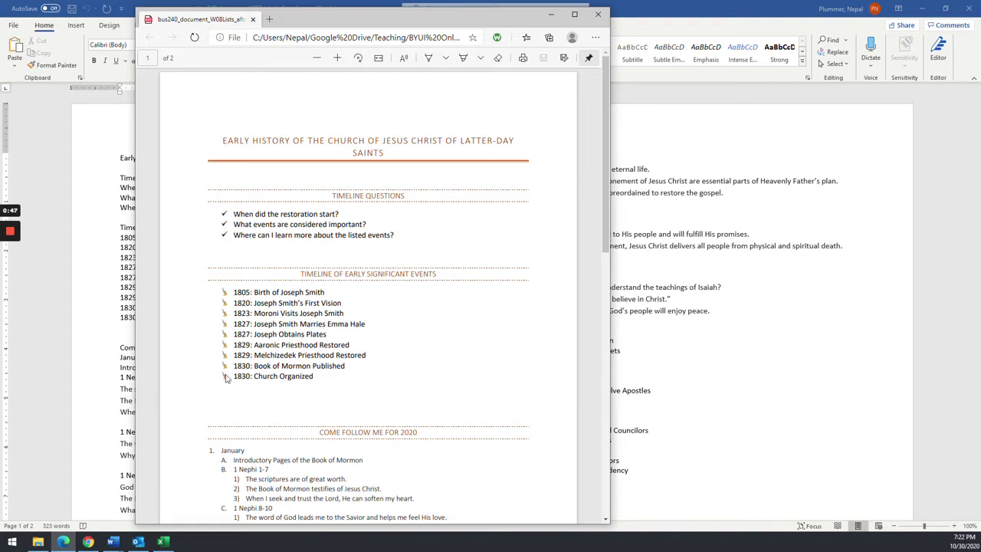
scroll(237, 411, "down", 3)
scroll(238, 414, "down", 2)
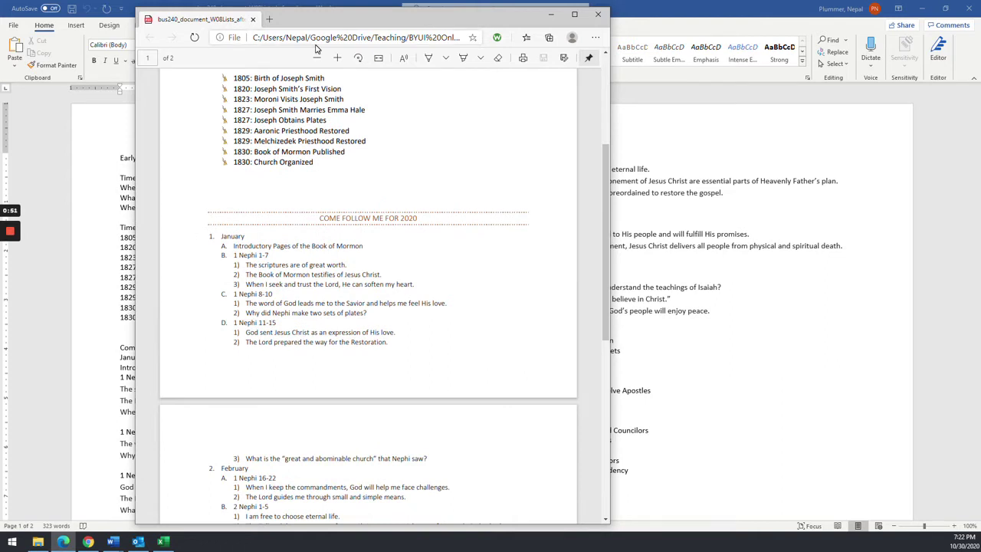
left_click_drag(411, 22, 980, 153)
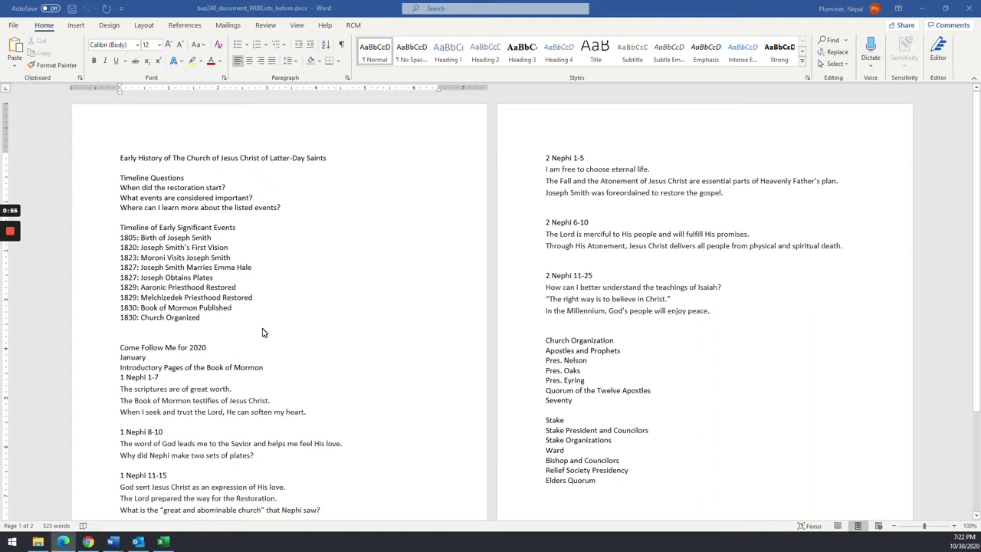
Look through the already formatted Word version and check in the assignment instructions which theme the completed sample uses
key("alt+Tab")
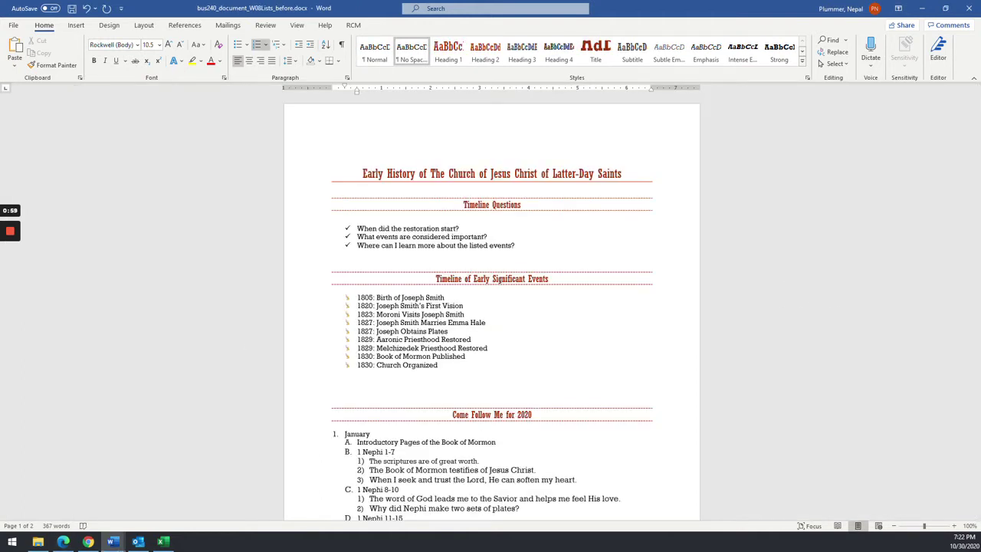
scroll(491, 307, "down", 8)
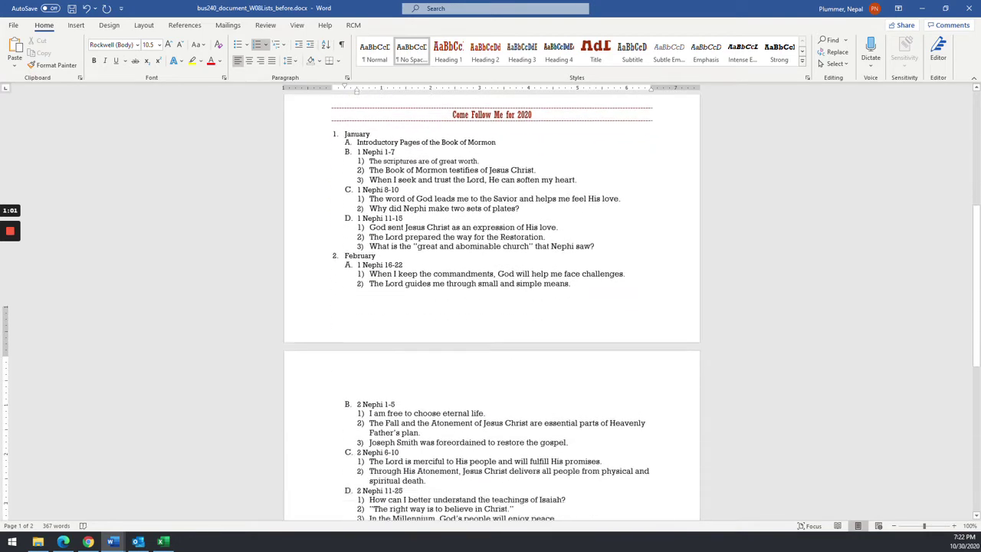
scroll(492, 307, "down", 5)
scroll(492, 307, "up", 12)
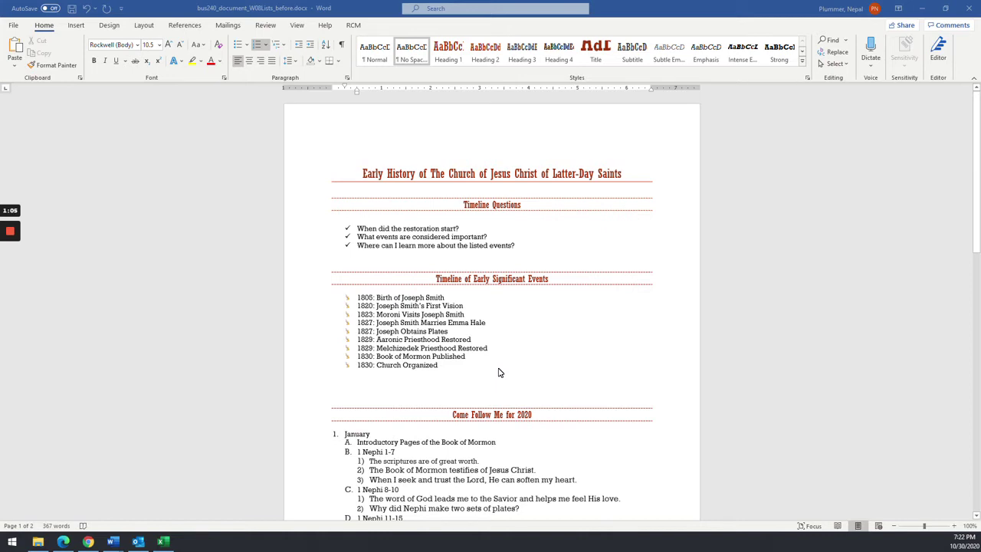
key("alt+Tab")
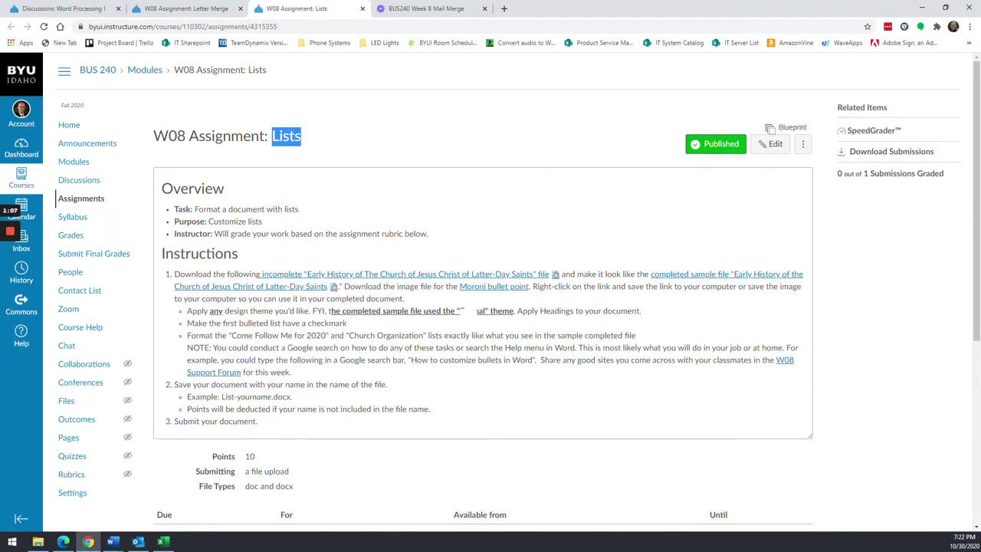
left_click_drag(458, 312, 488, 312)
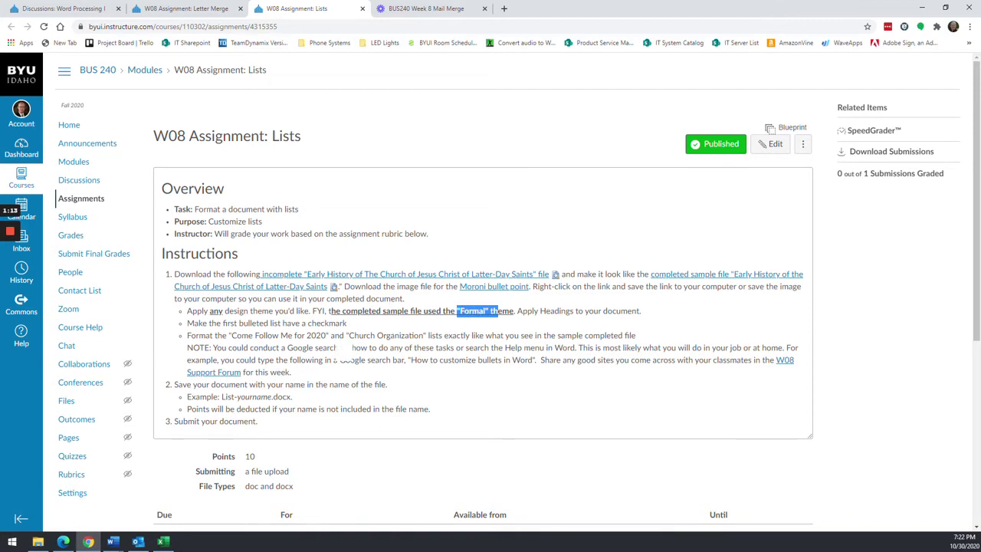
In the unformatted Word document, apply the Gallery theme and the black-titled style set two places after Lines (Distinctive)
left_click(113, 542)
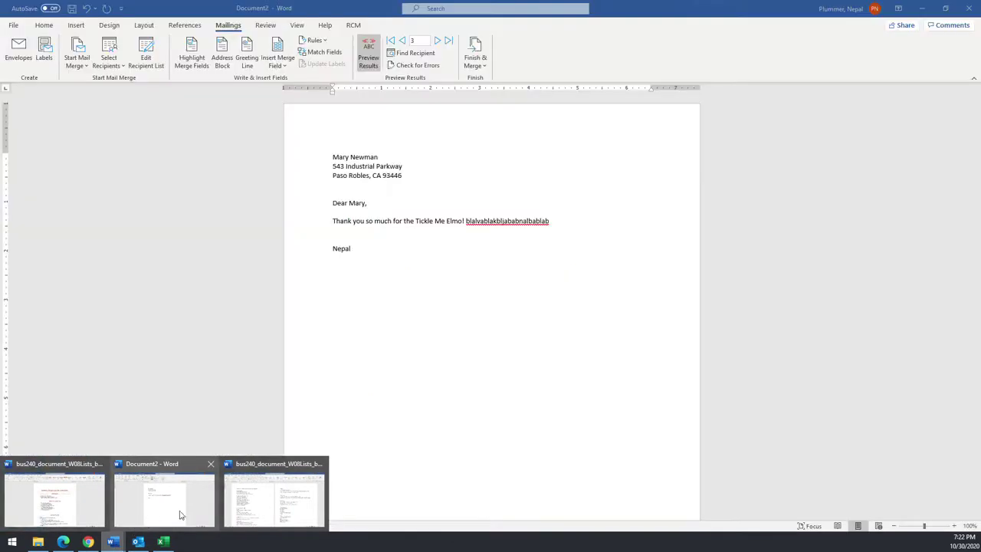
left_click(268, 498)
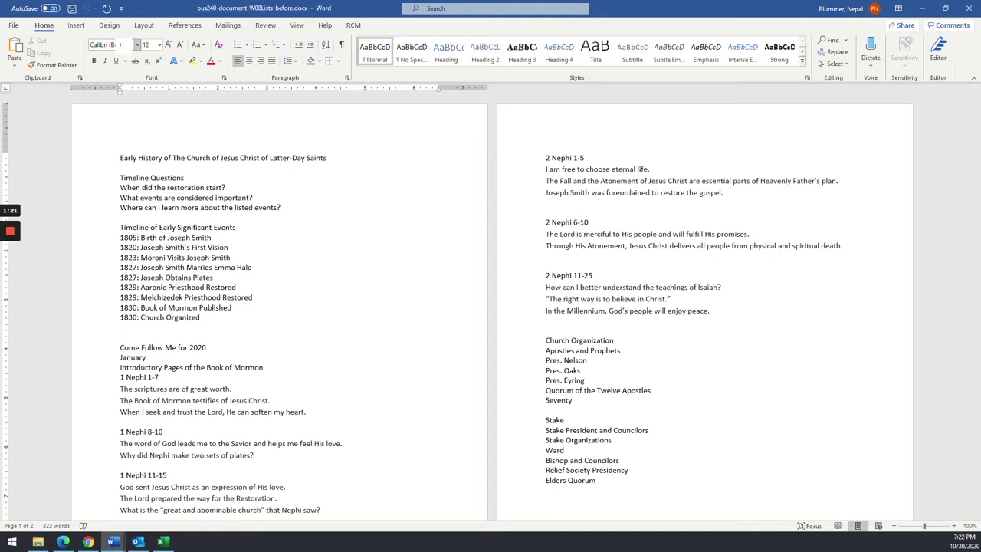
left_click(110, 29)
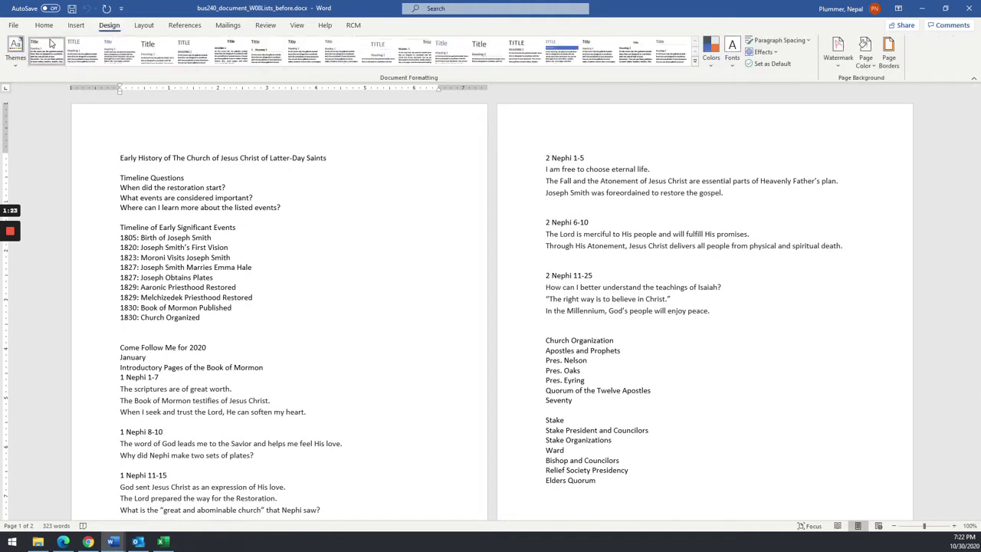
left_click(16, 57)
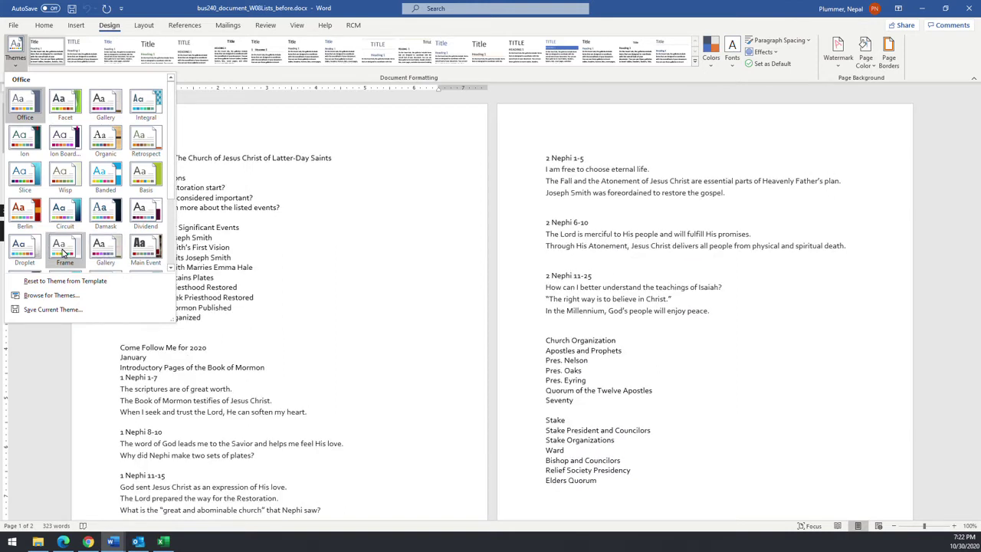
left_click(104, 249)
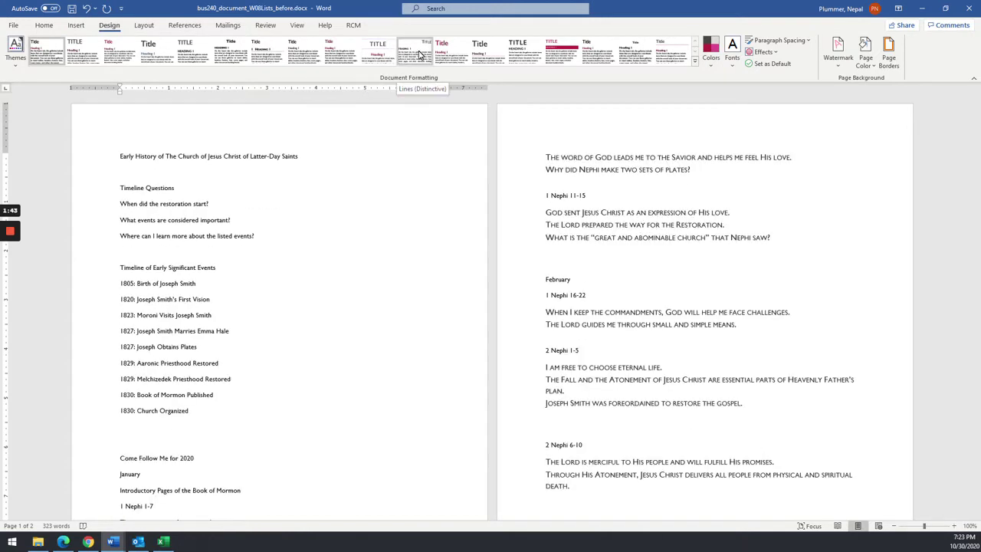
left_click(488, 55)
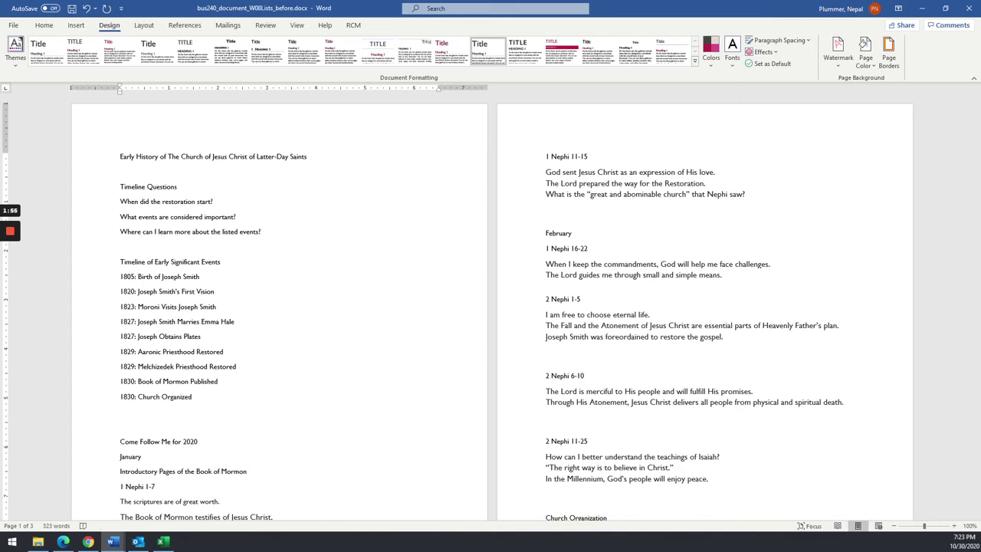
Check the sample PDF's list formatting and read the Bullet Outline Rubric criteria on the assignment page
left_click_drag(368, 132, 352, 91)
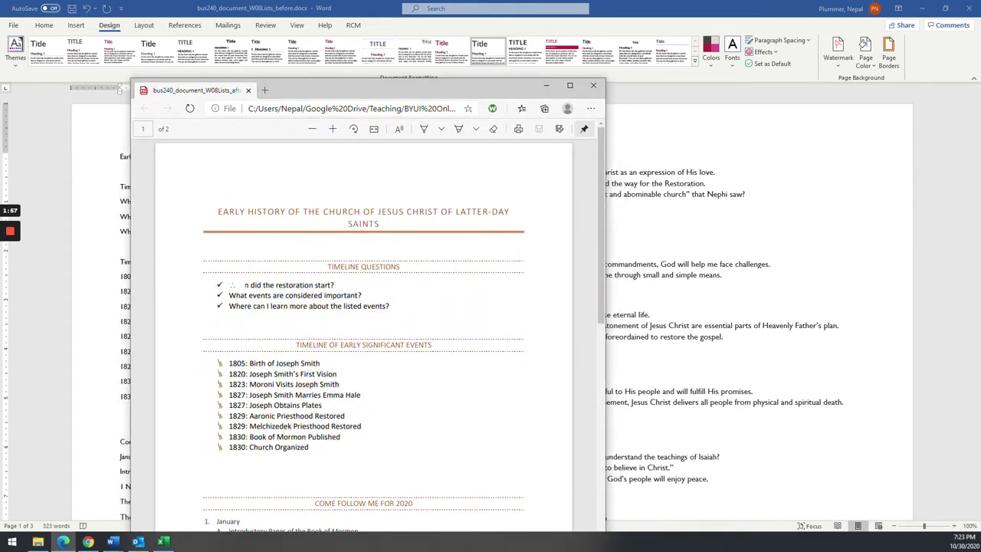
left_click_drag(414, 89, 908, 192)
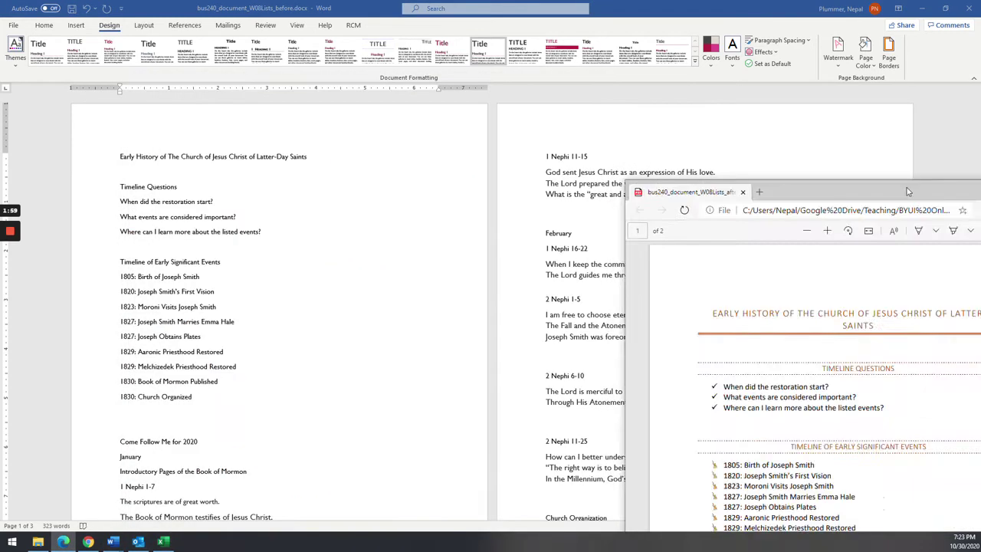
left_click(89, 542)
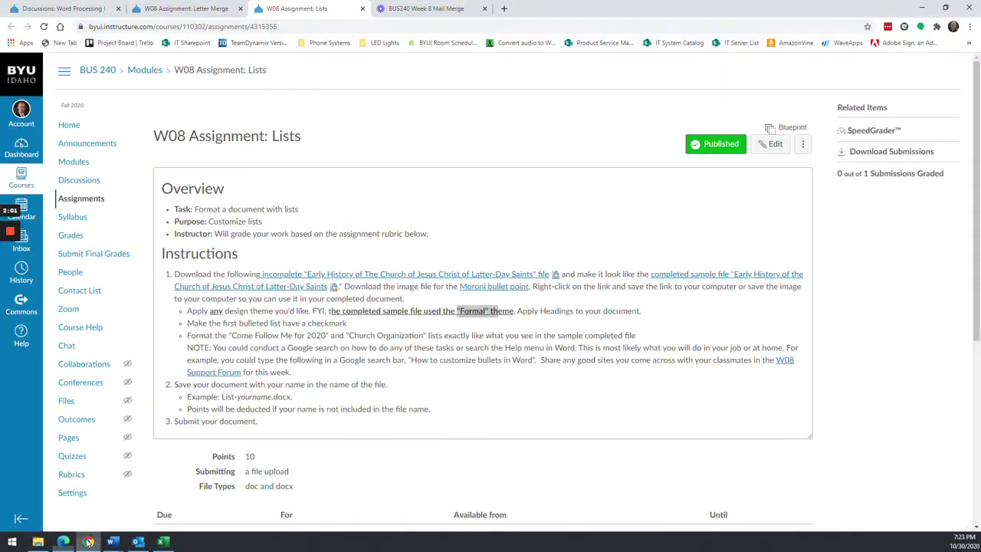
scroll(259, 347, "down", 4)
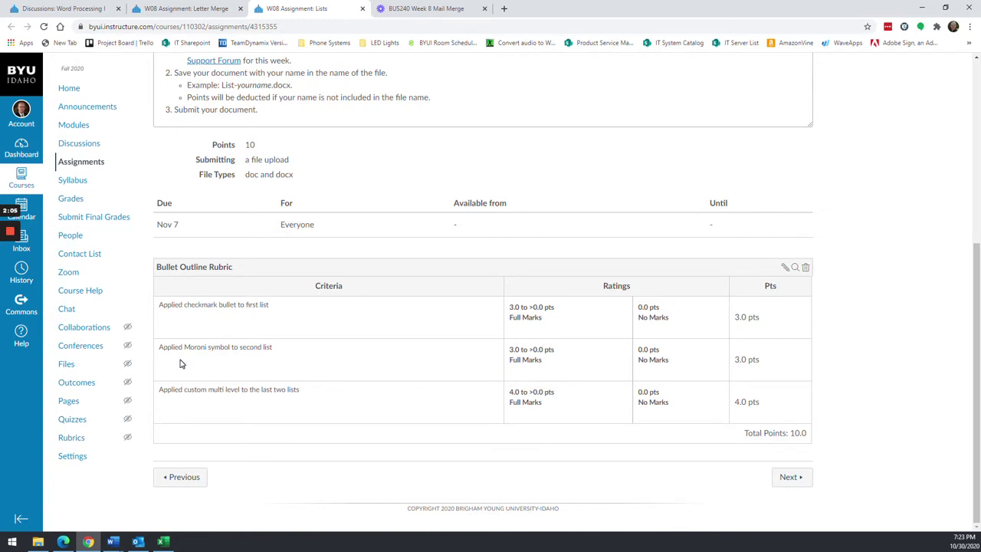
left_click_drag(175, 347, 230, 347)
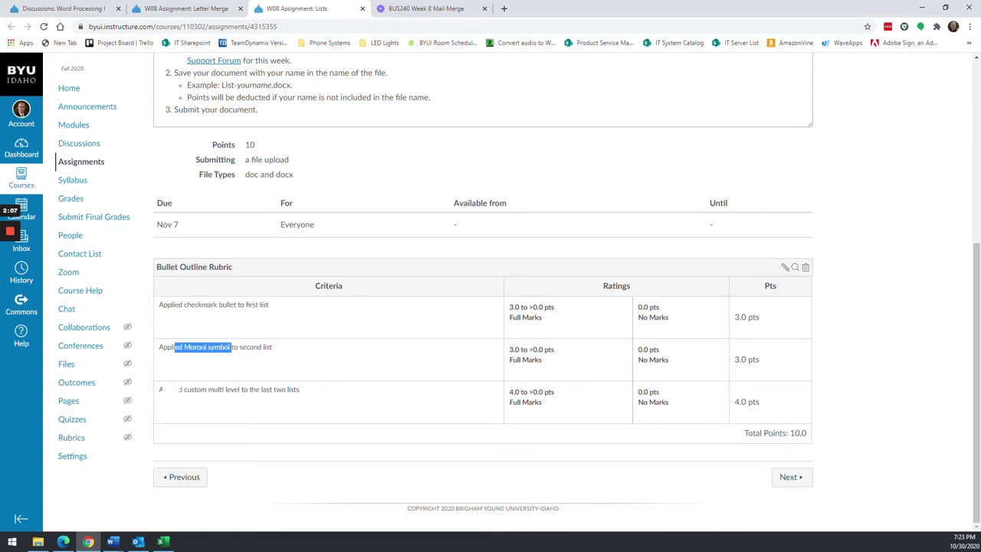
left_click_drag(167, 389, 247, 389)
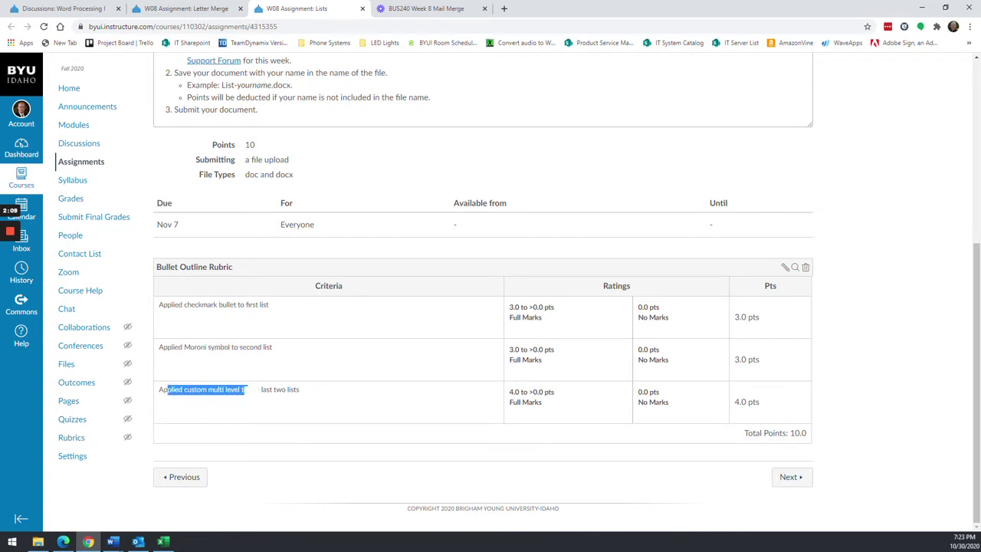
Switch back to the themed Word document and apply the No Spacing style to all of its text
left_click(113, 541)
left_click(253, 506)
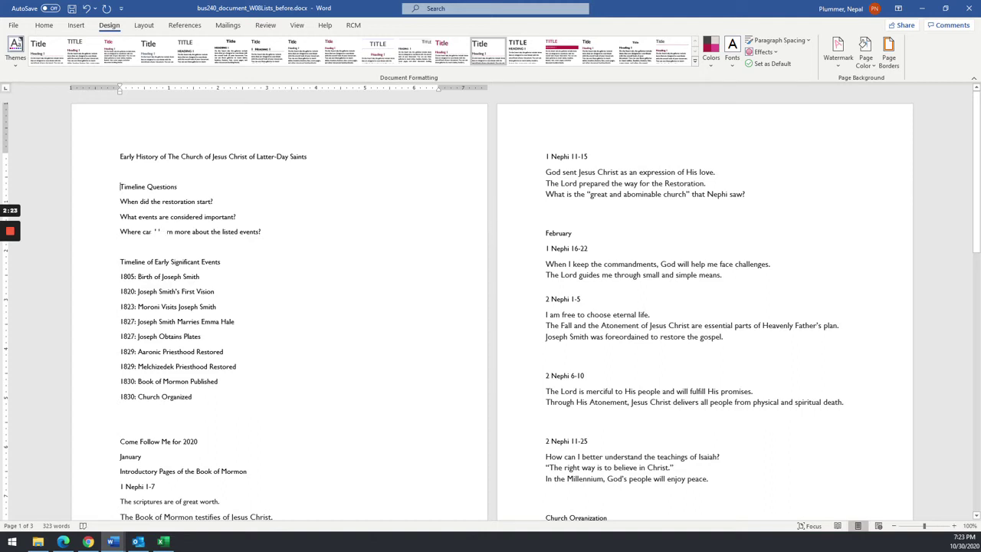
key("ctrl+a")
left_click(43, 25)
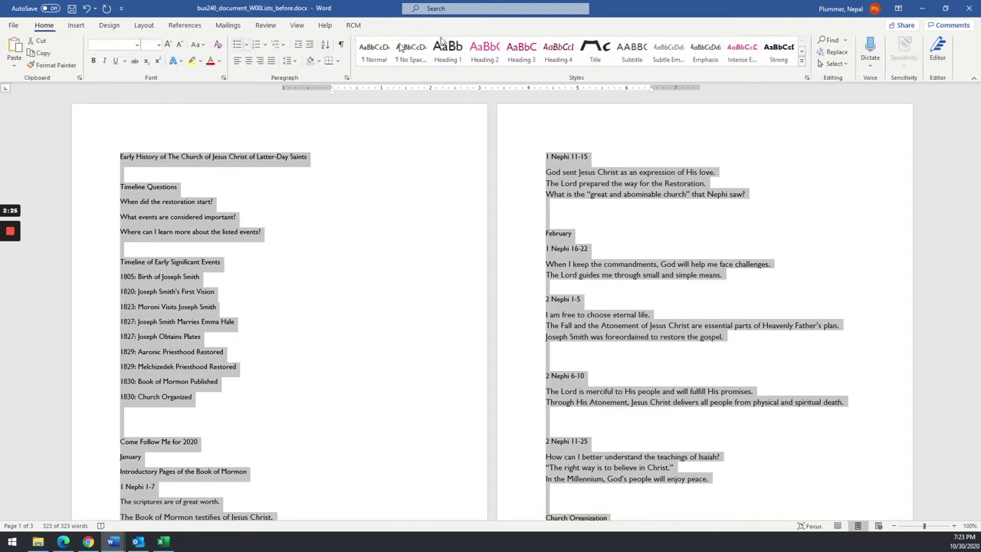
left_click(412, 52)
left_click(270, 280)
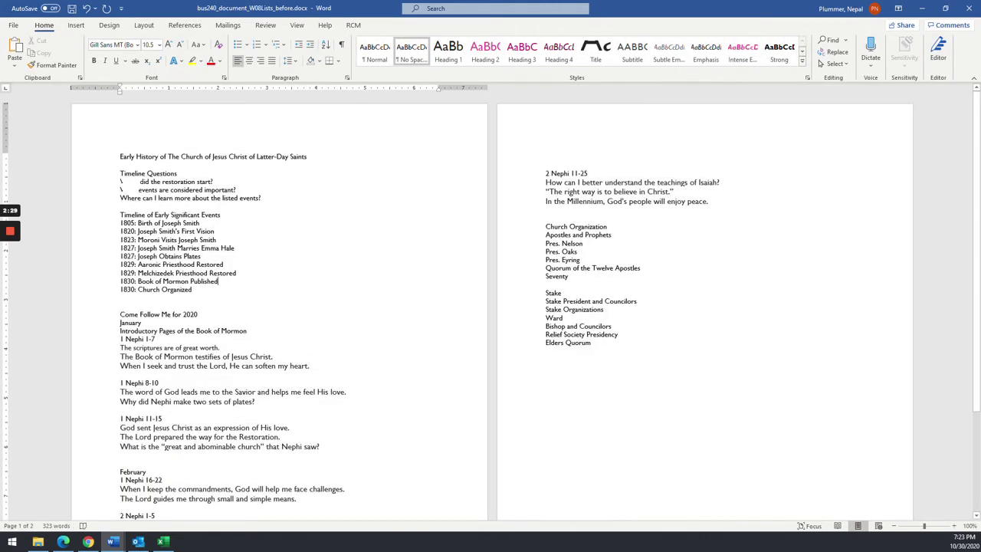
Set the font size of the entire document to 12
key("ctrl+a")
left_click(159, 45)
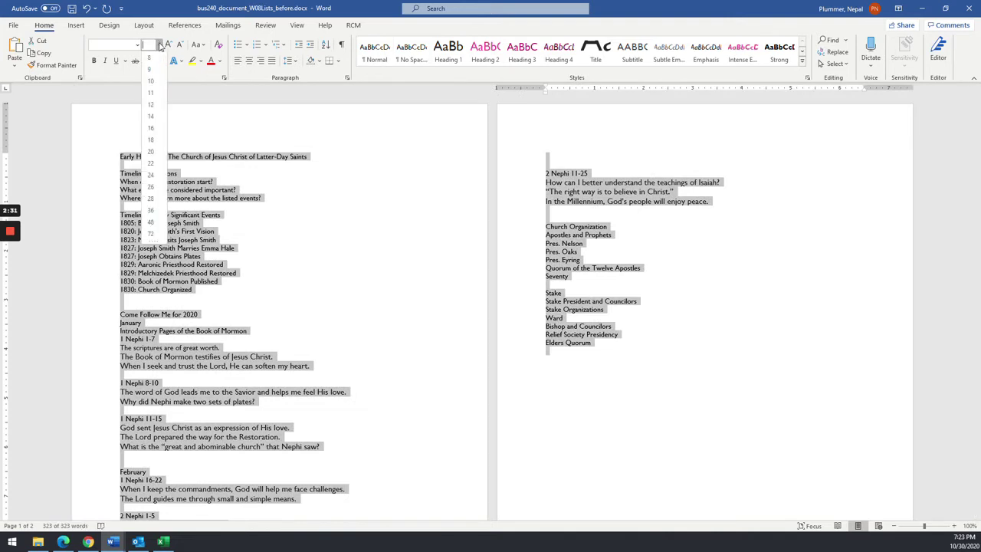
left_click(149, 106)
left_click(186, 252)
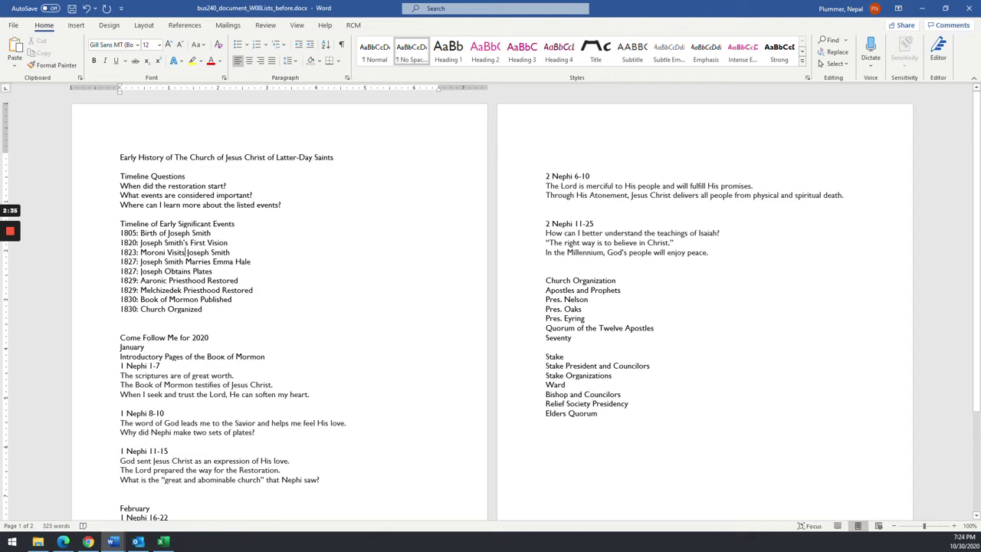
Set the document zoom to 100% and look over both pages
left_click(296, 26)
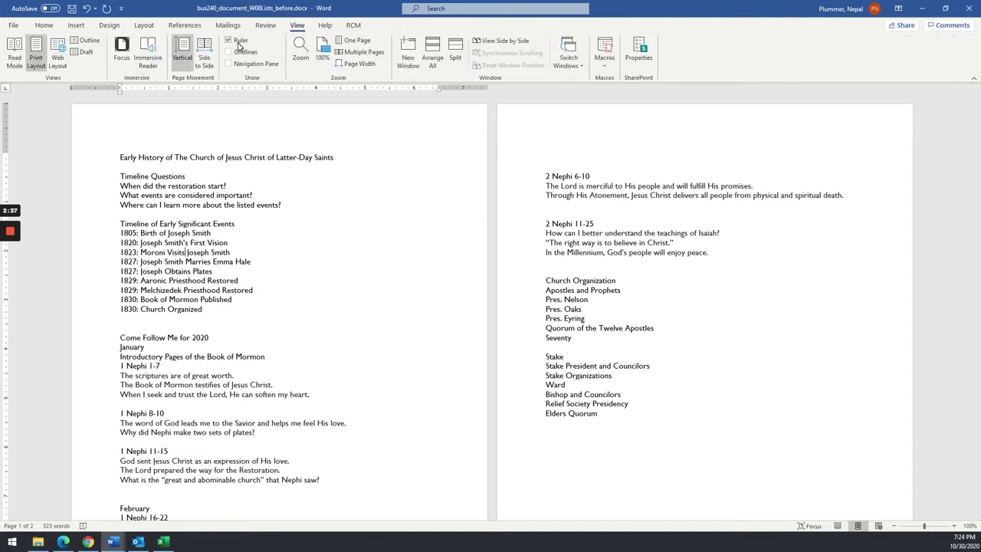
left_click(322, 57)
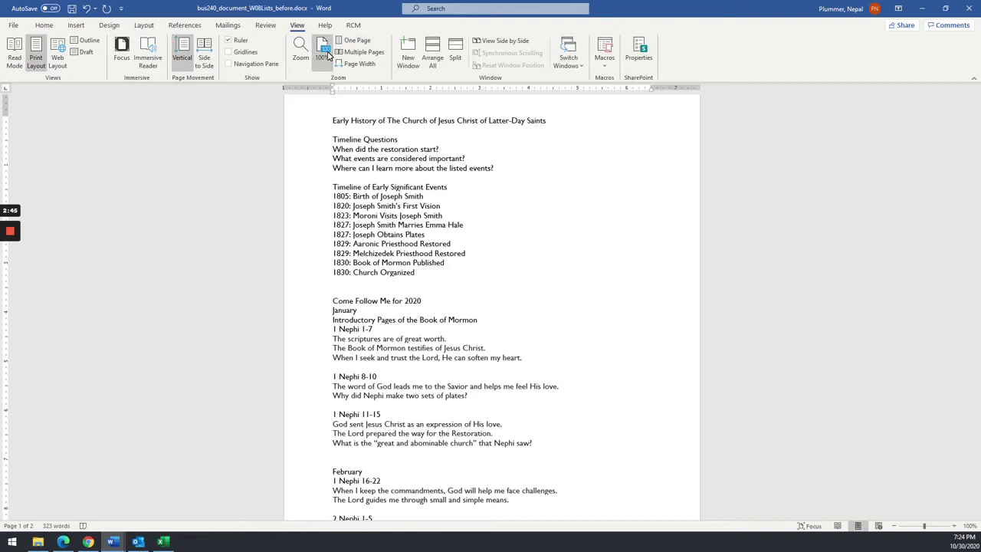
scroll(491, 306, "down", 10)
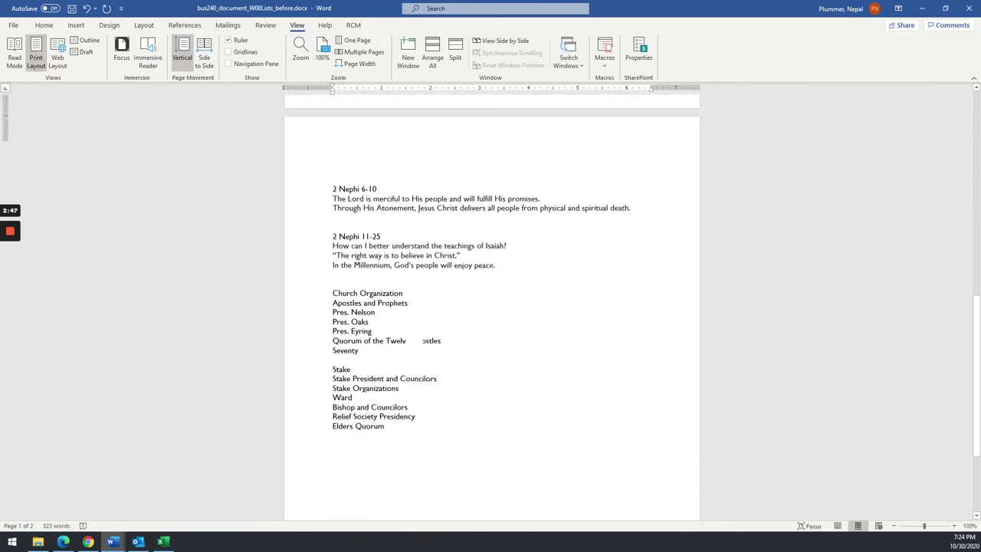
scroll(491, 306, "up", 15)
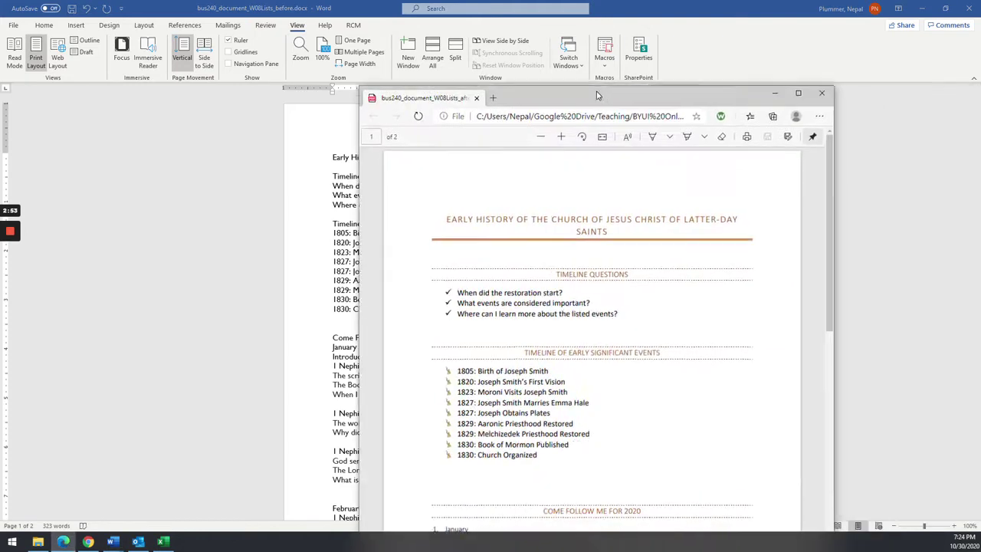
Move the sample PDF window aside and return to the Word document
left_click_drag(598, 94, 714, 10)
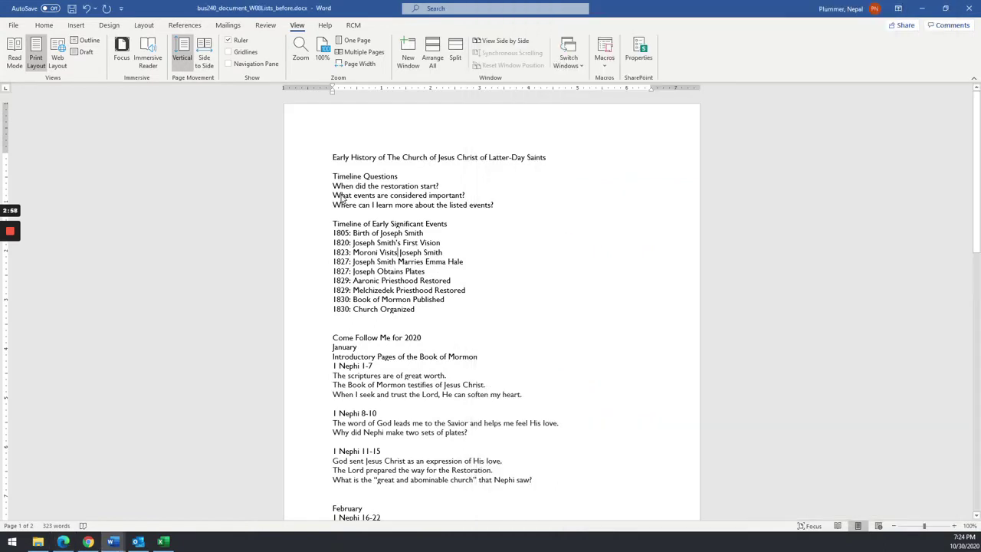
left_click(334, 186)
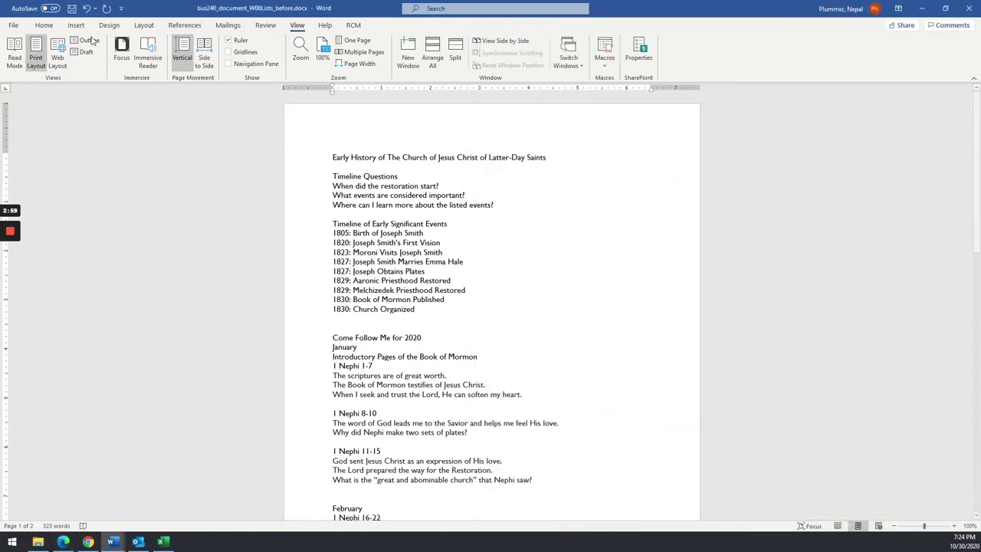
left_click(42, 26)
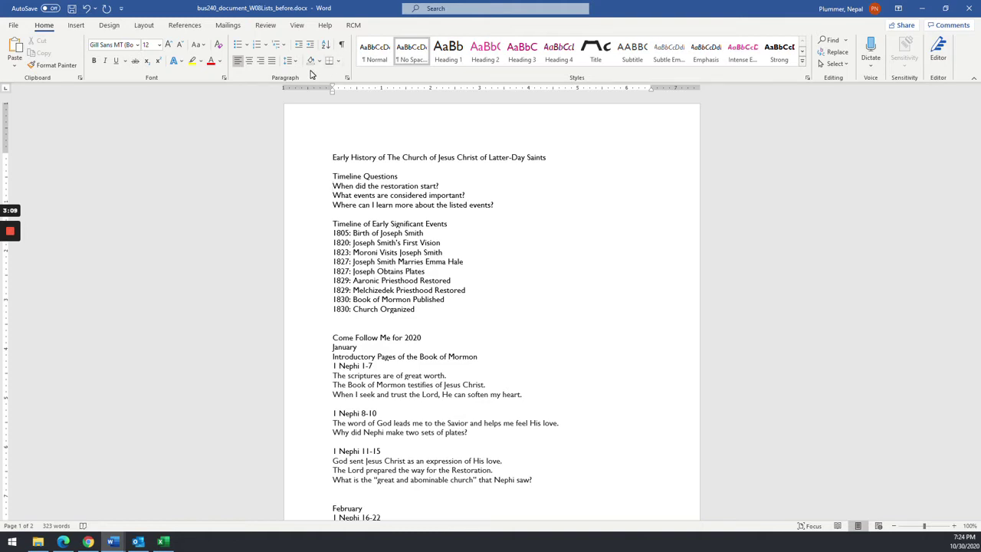
left_click(357, 177)
left_click(249, 47)
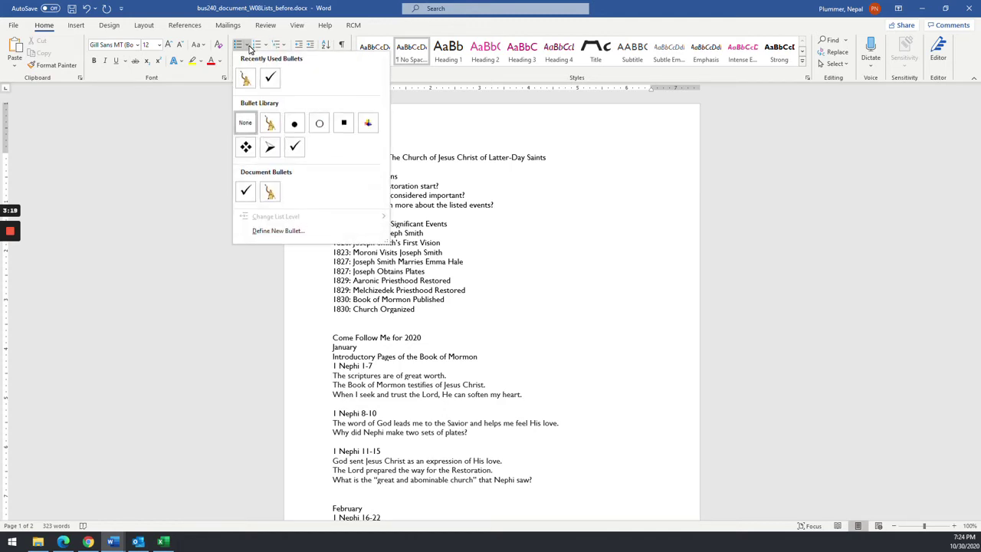
left_click(295, 147)
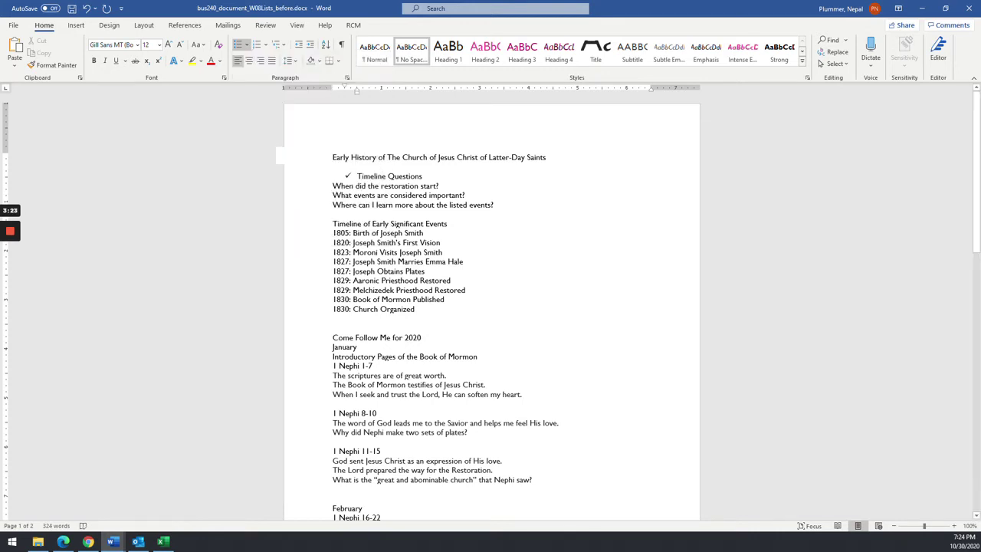
key("alt+Tab")
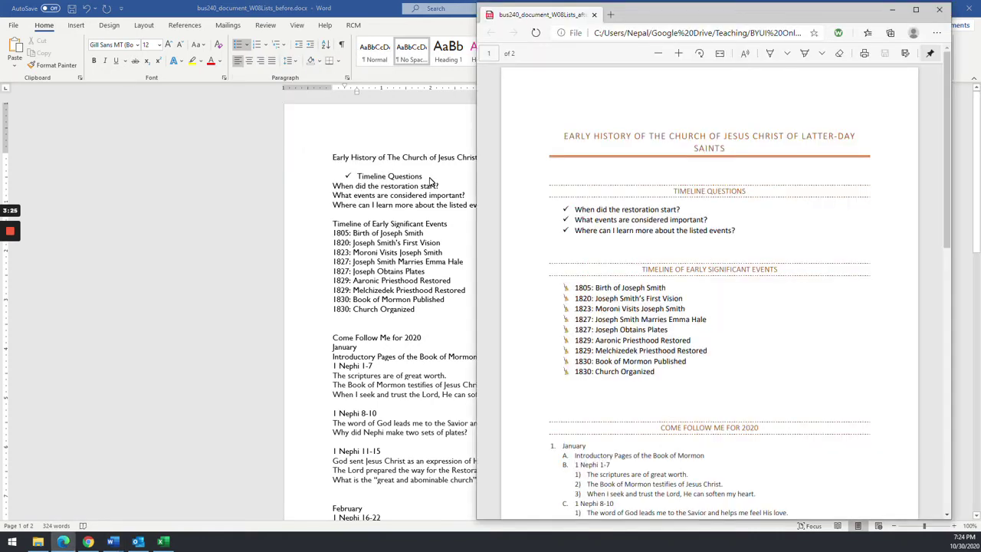
left_click(430, 179)
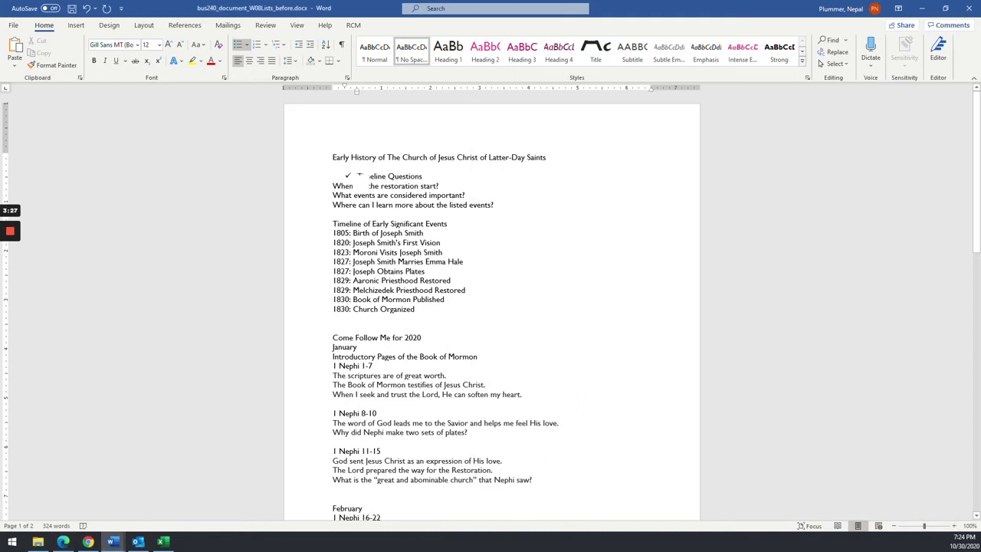
key("ctrl+z")
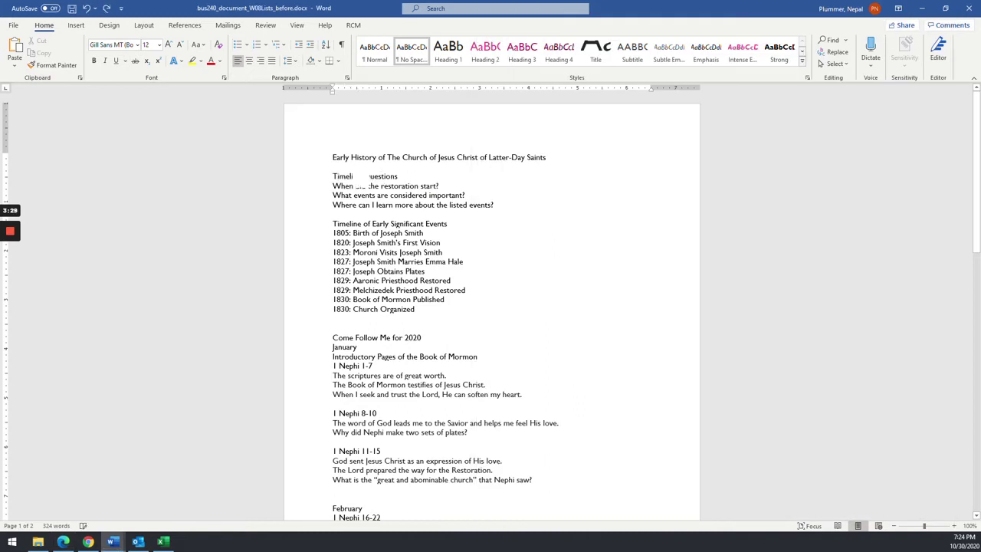
Apply checkmark bullets to the three questions under the Timeline Questions heading
left_click_drag(337, 180, 492, 205)
left_click_drag(333, 185, 495, 204)
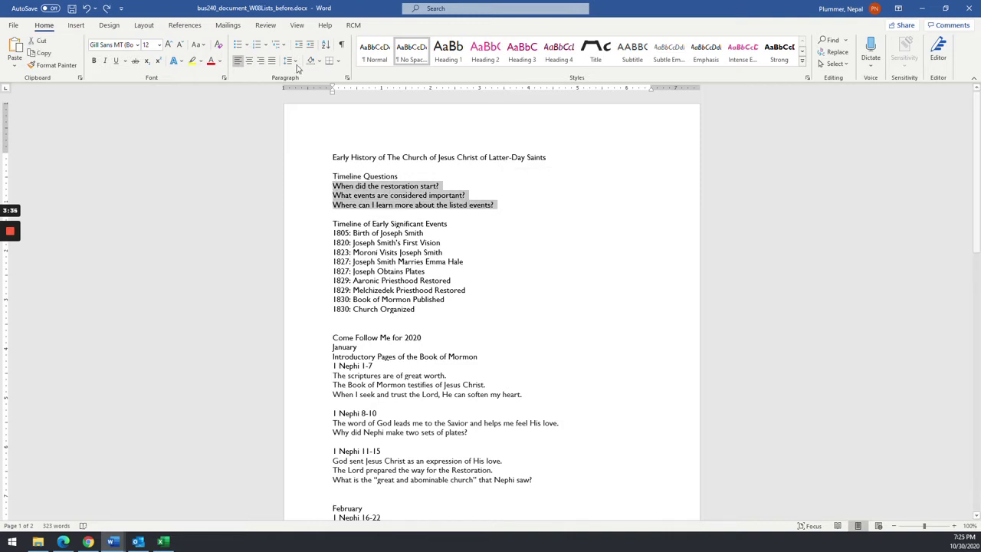
left_click(246, 46)
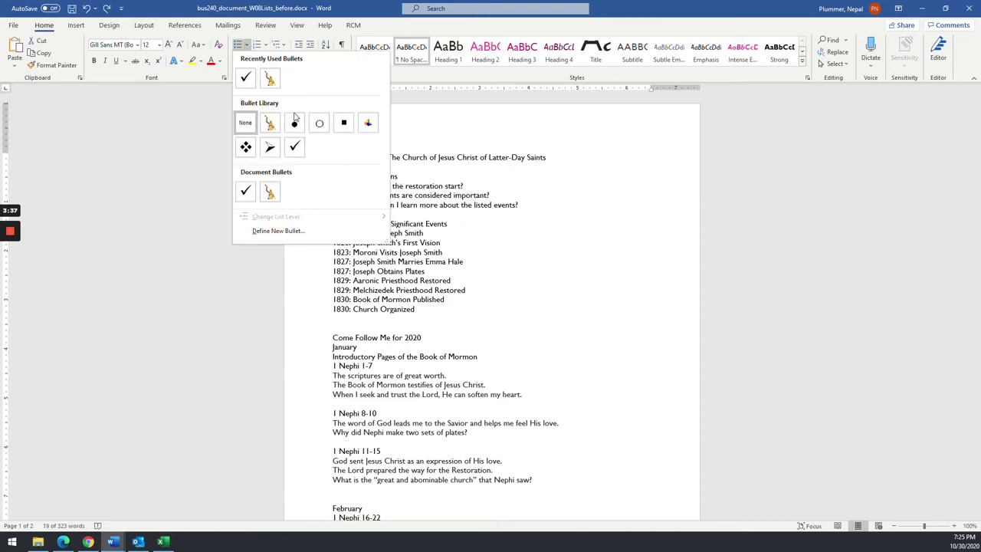
left_click(294, 146)
left_click(333, 213)
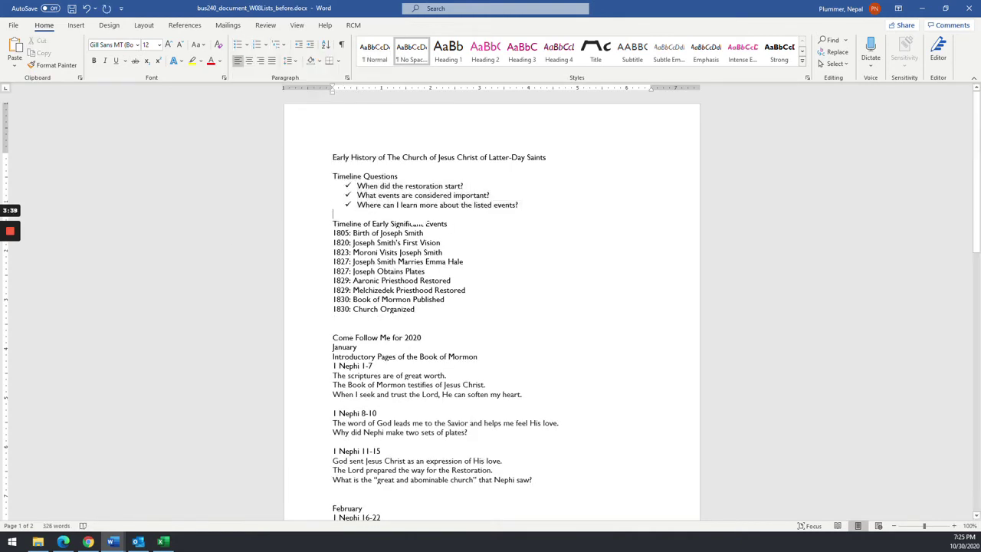
Select the events from 1805 to 1830 under Timeline of Early Significant Events and check their bullets in the sample PDF
scroll(416, 224, "down", 1)
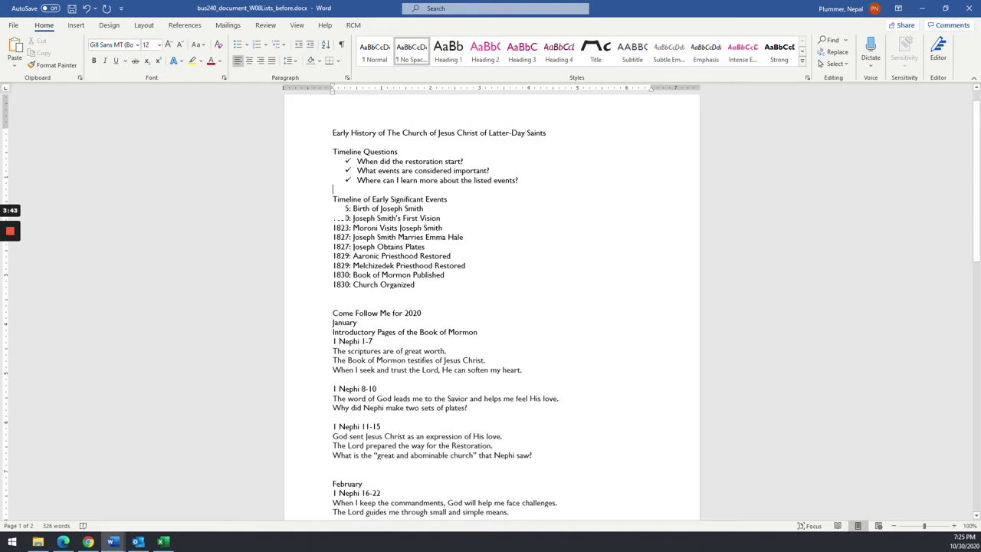
left_click_drag(342, 216, 437, 284)
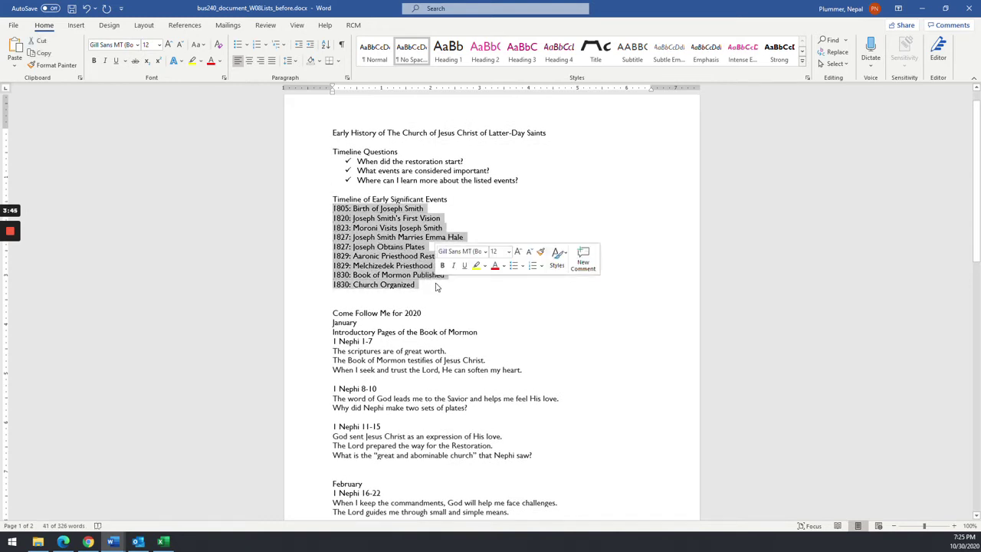
key("alt+Tab")
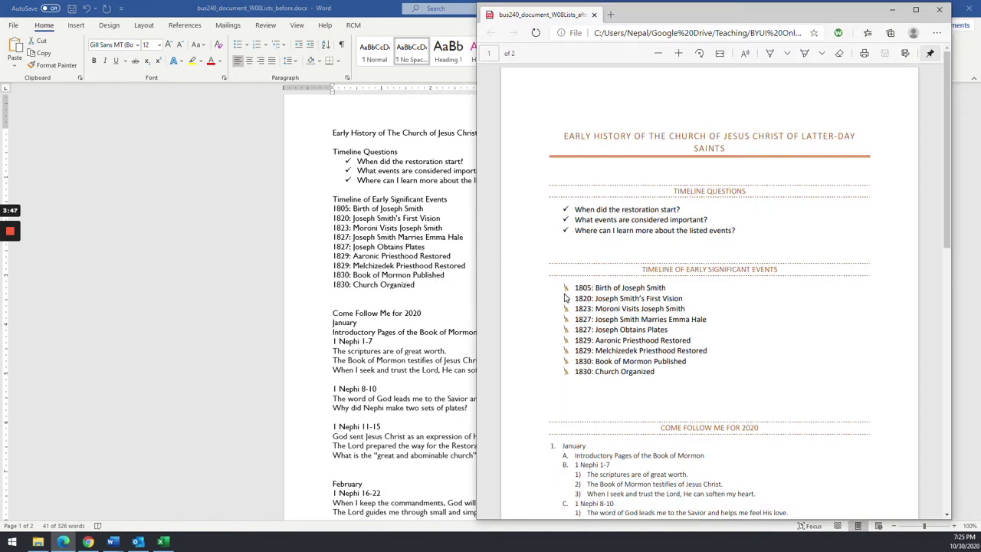
key("alt+Tab")
left_click(245, 44)
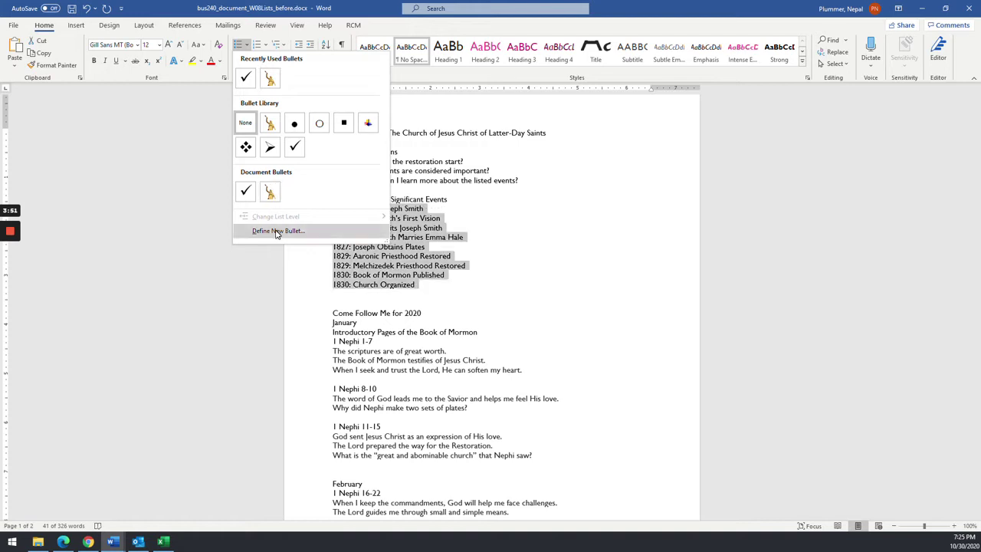
left_click(495, 259)
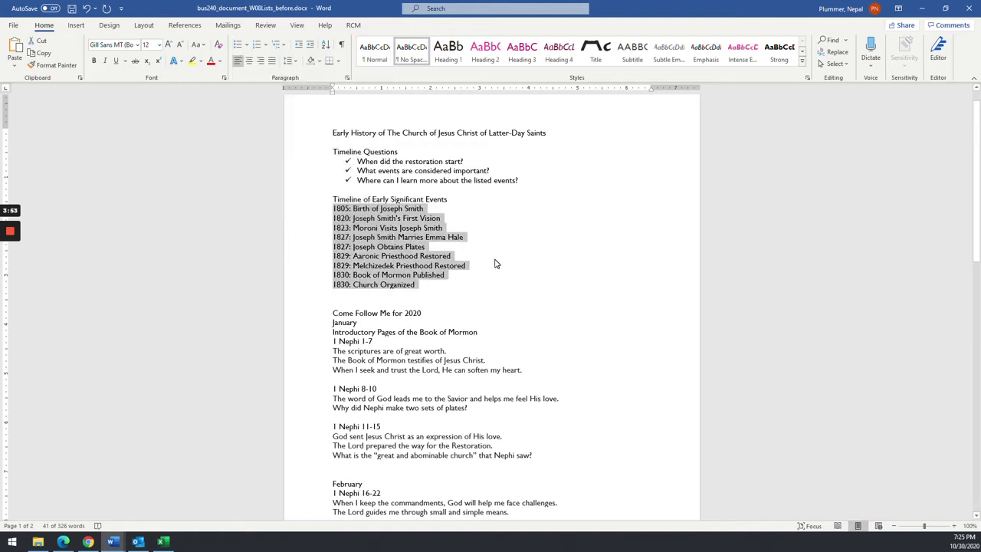
Define a new picture bullet from bus240_image_Moroni_Bullet.gif and apply it to the selected timeline events
left_click(245, 45)
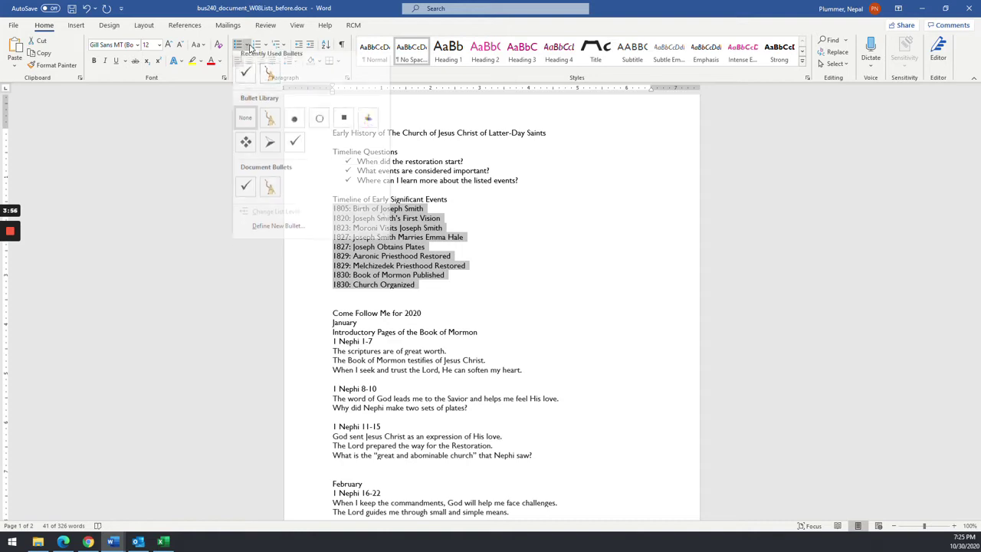
left_click(299, 232)
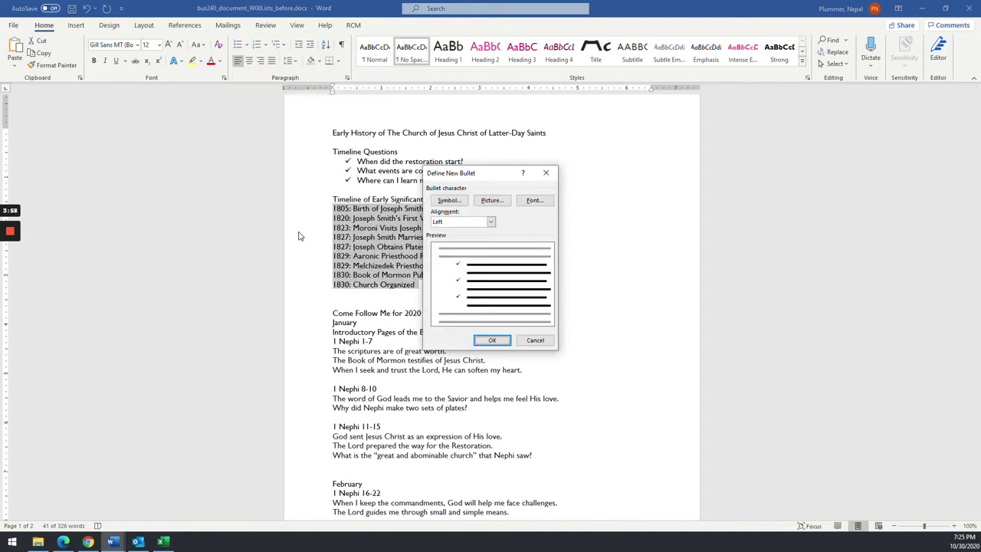
left_click(490, 200)
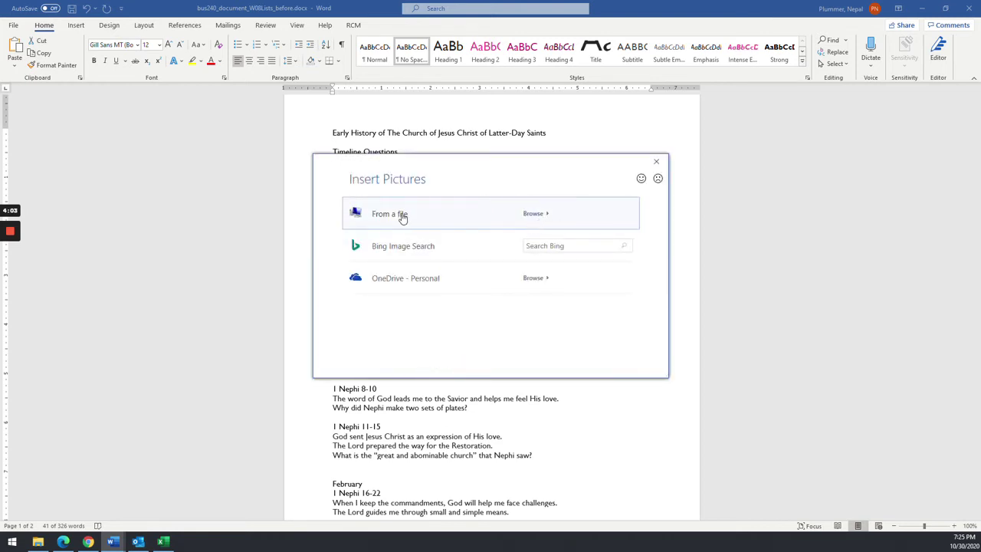
left_click(478, 216)
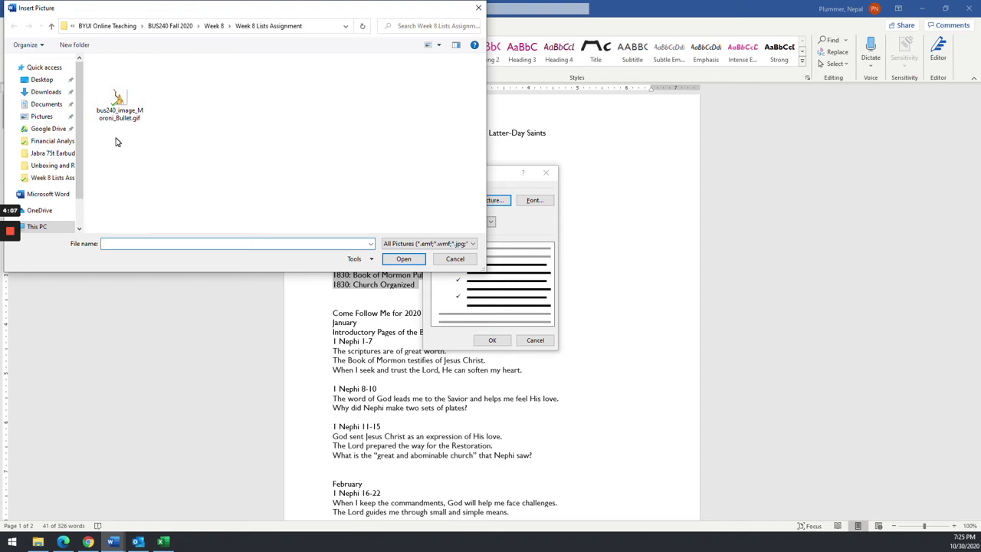
left_click(119, 108)
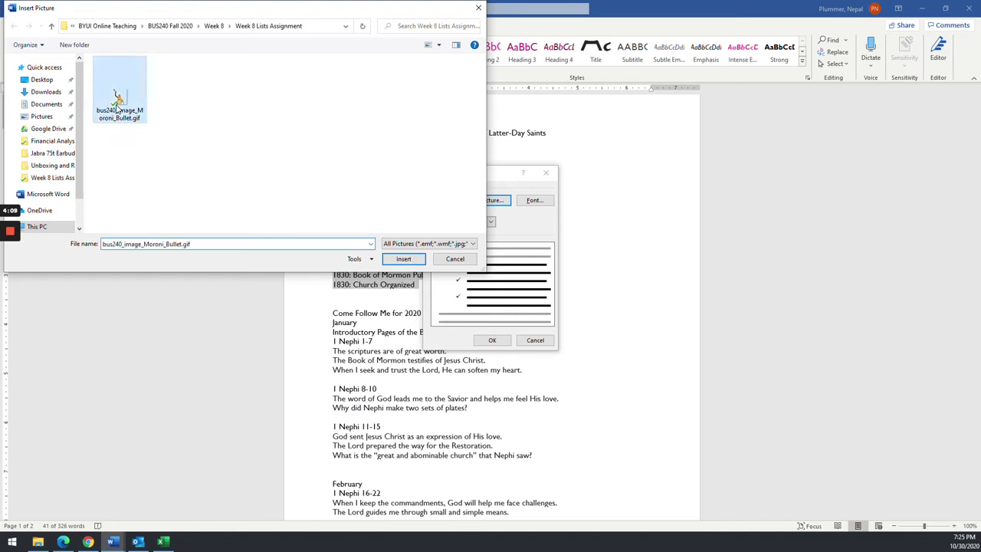
left_click(403, 259)
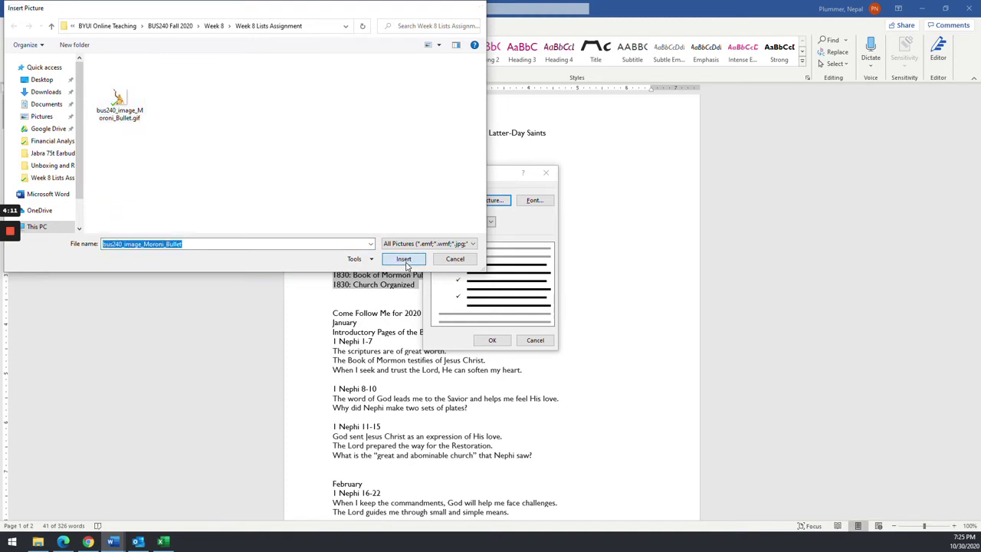
left_click(494, 342)
left_click(395, 265)
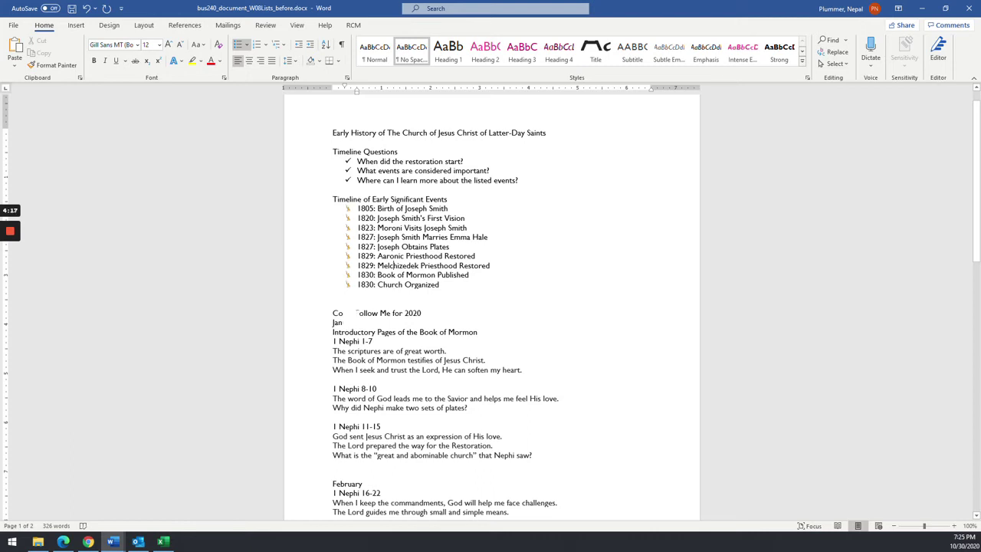
Examine the numbering levels of the Come Follow Me for 2020 list in the sample PDF
scroll(349, 313, "down", 3)
key("alt+Tab")
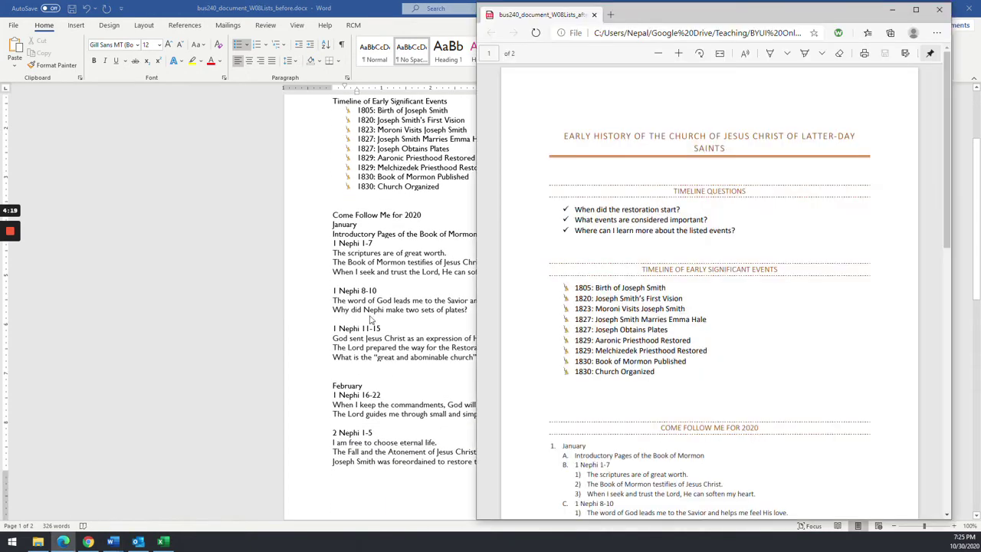
scroll(605, 318, "down", 4)
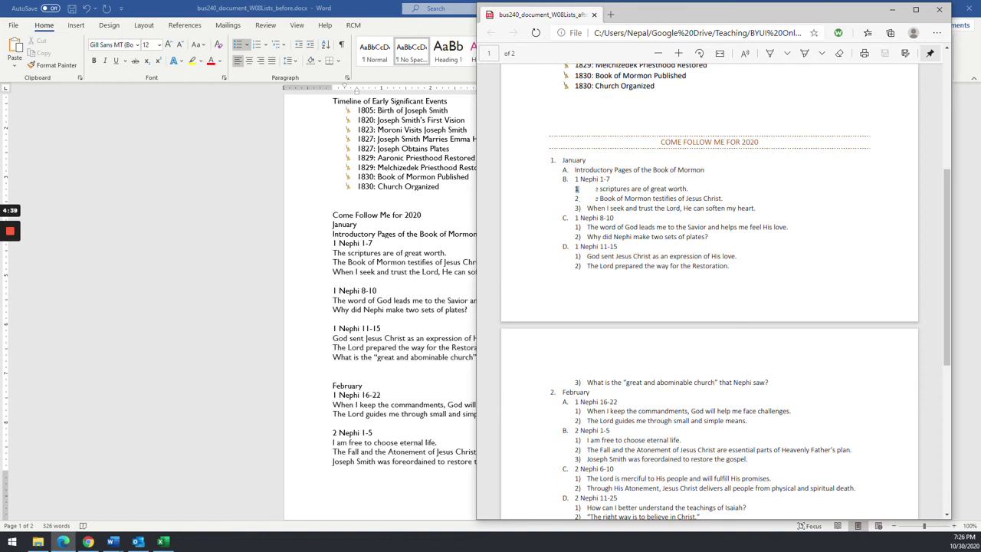
left_click(356, 238)
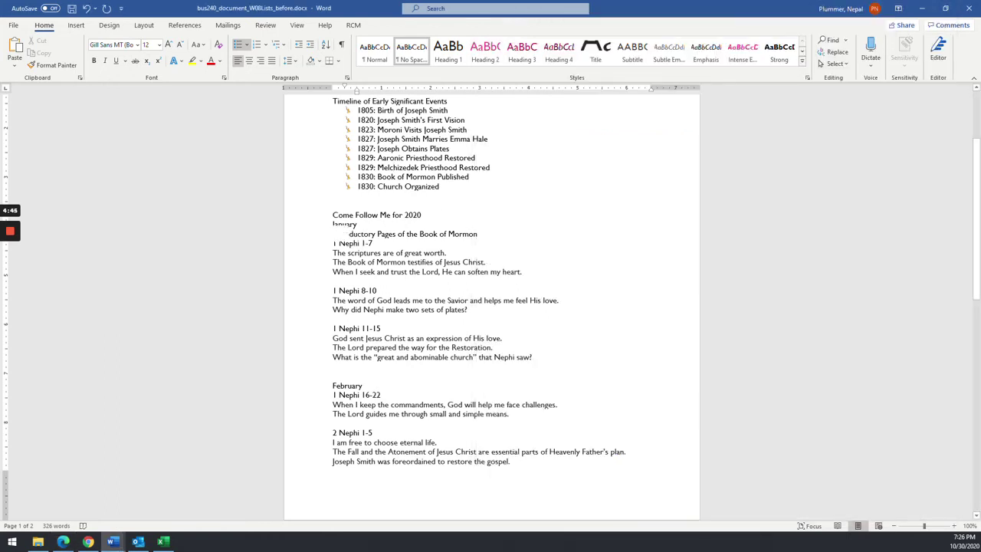
key("alt+Tab")
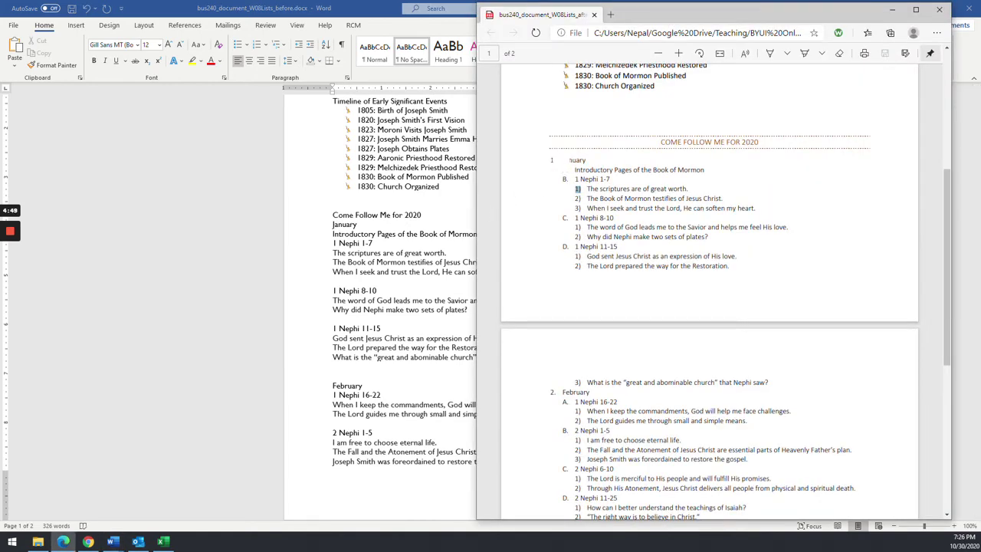
Start defining a new multilevel list at the January line, with the 1, 2, 3 number style for level 1
left_click(351, 233)
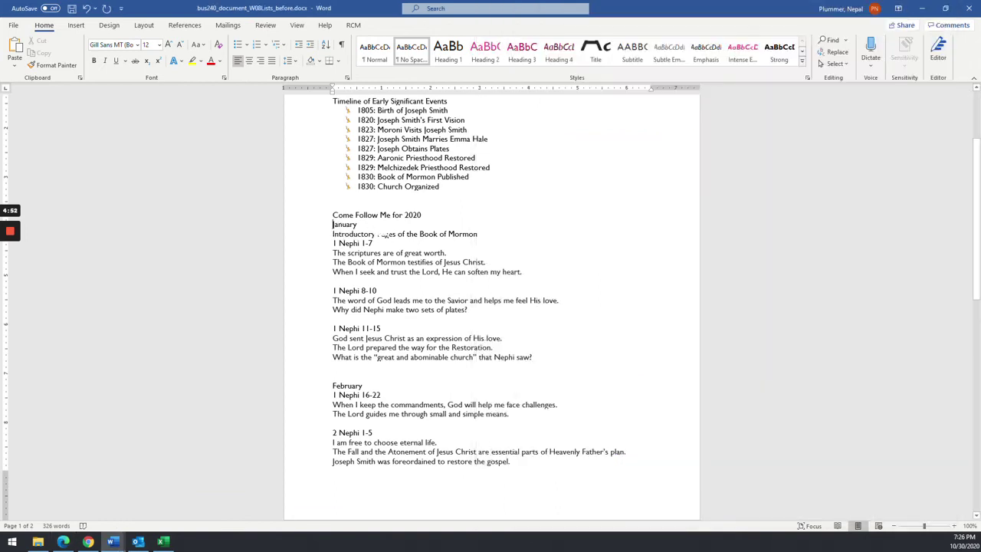
left_click(284, 48)
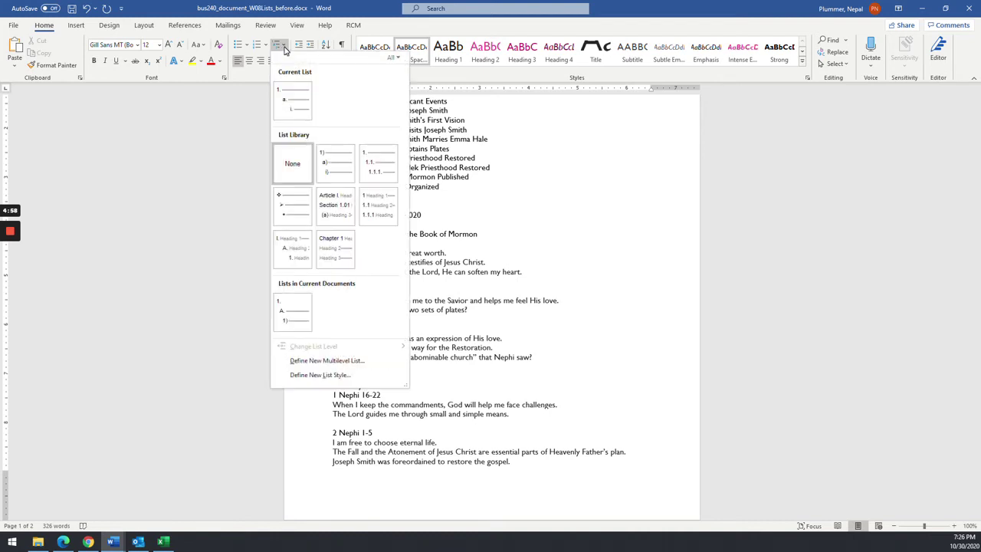
left_click(311, 363)
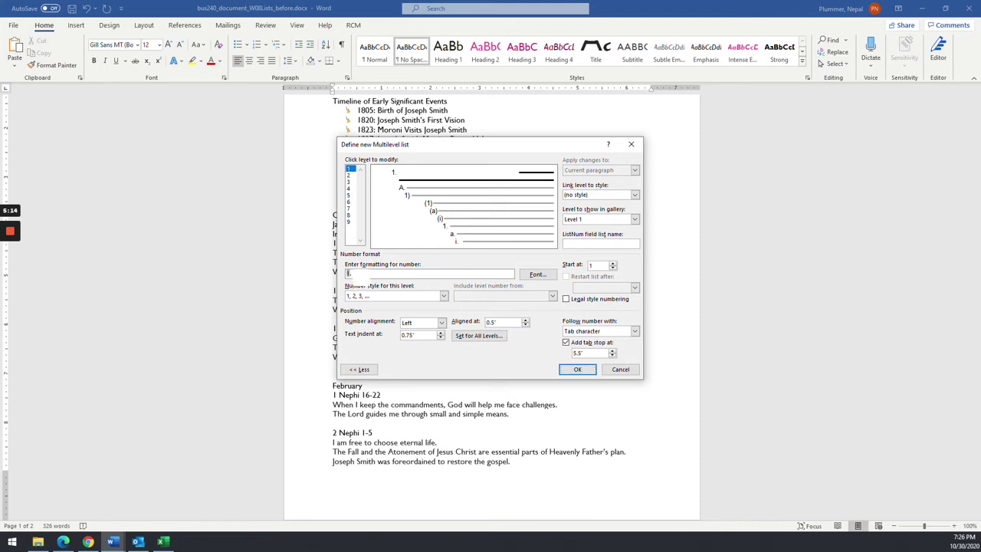
key("alt+Tab")
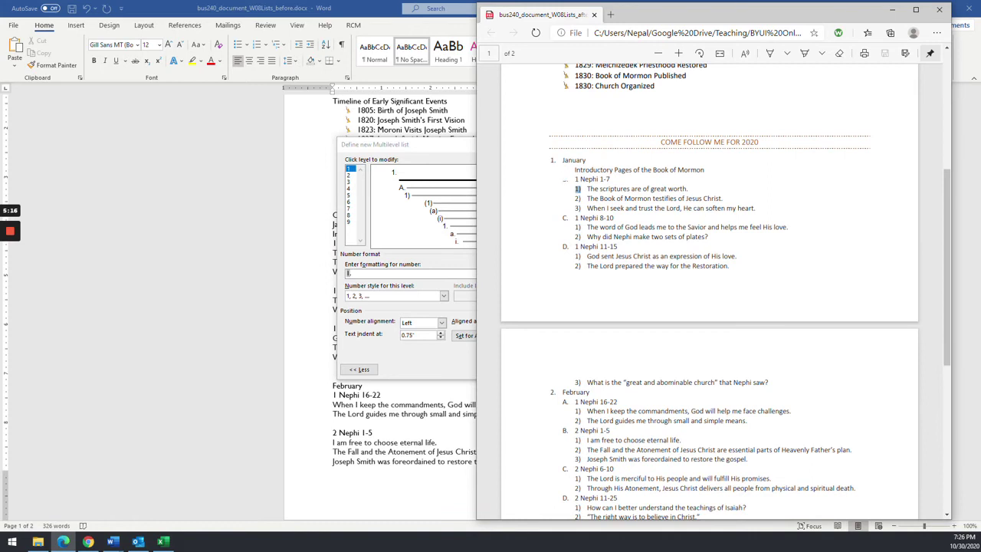
key("alt+Tab")
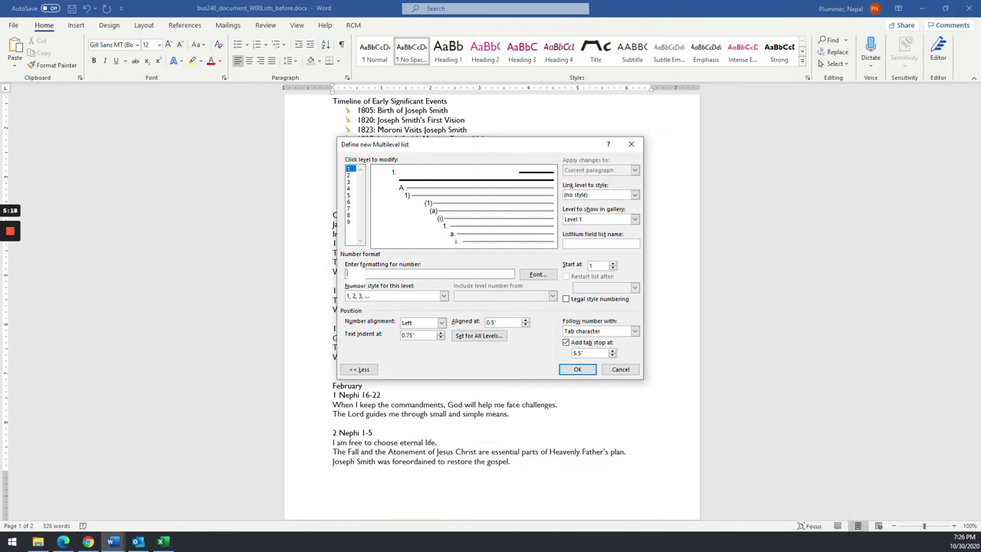
left_click(361, 298)
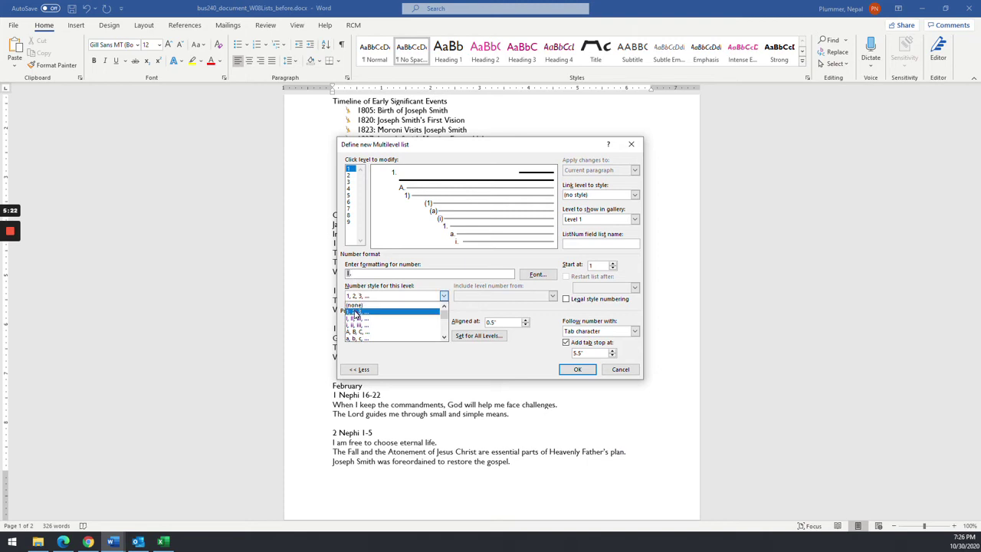
left_click(375, 312)
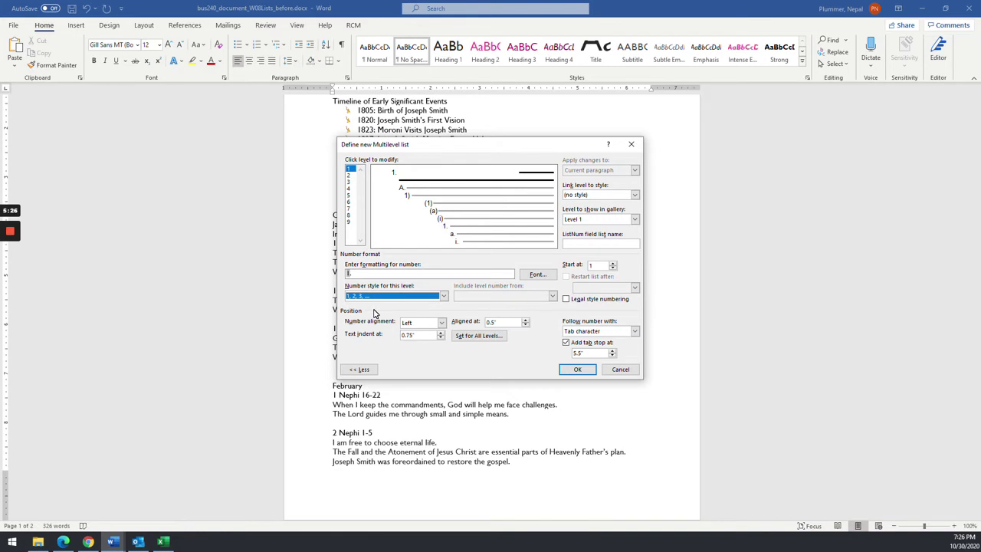
Align the level 1 number at 0" and set its text indent to 0.25"
key("alt+Tab")
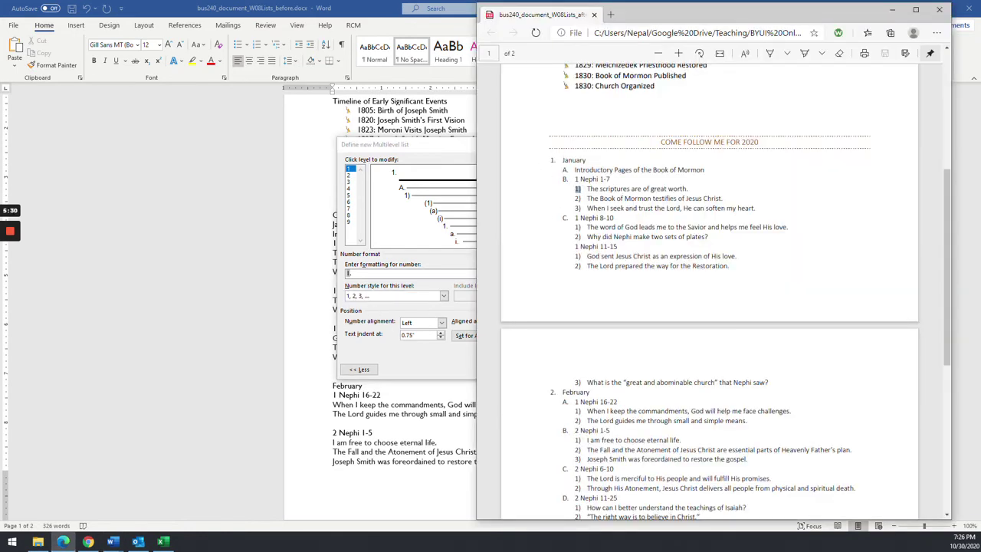
left_click(418, 357)
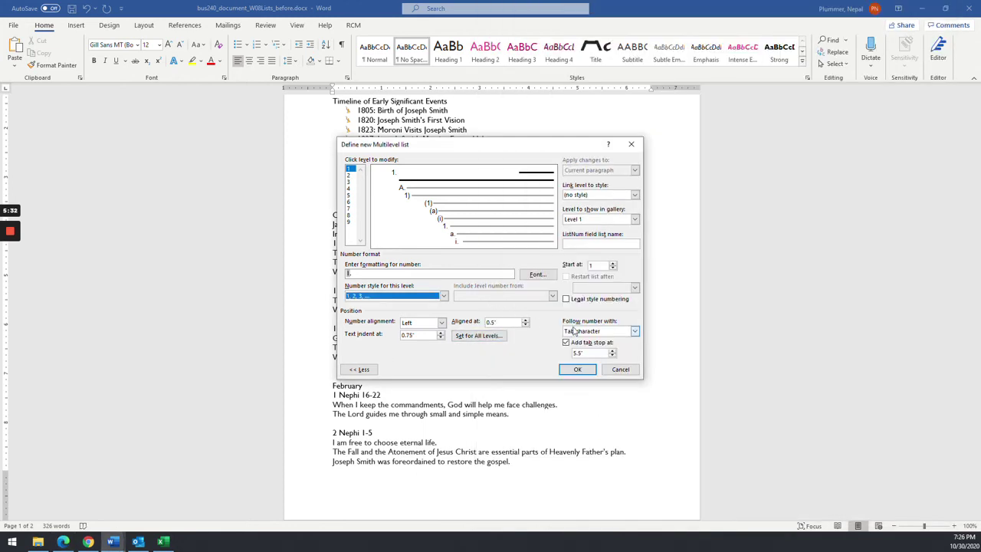
left_click(493, 322)
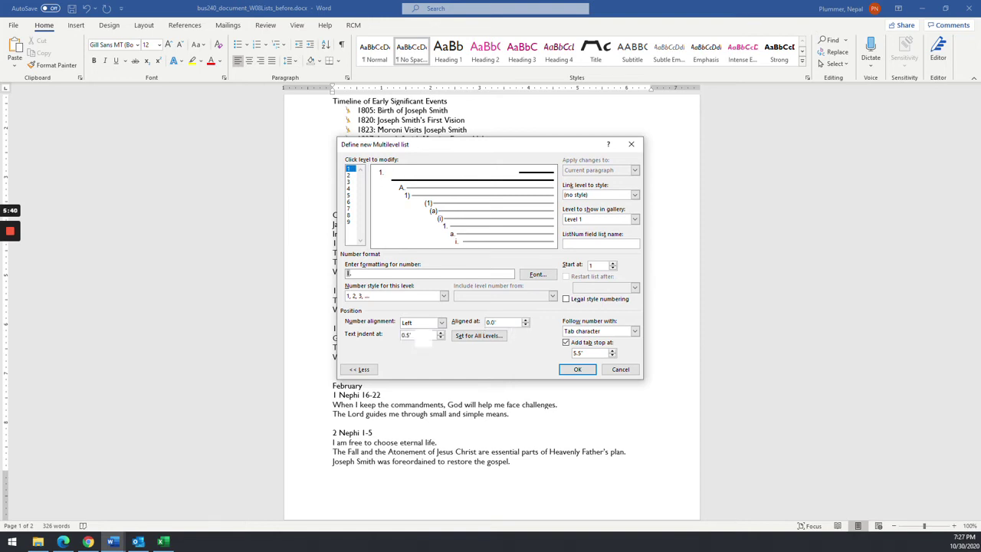
type("2")
Set the level 2 number style to A, B, C and compare it with the sample PDF
left_click(350, 175)
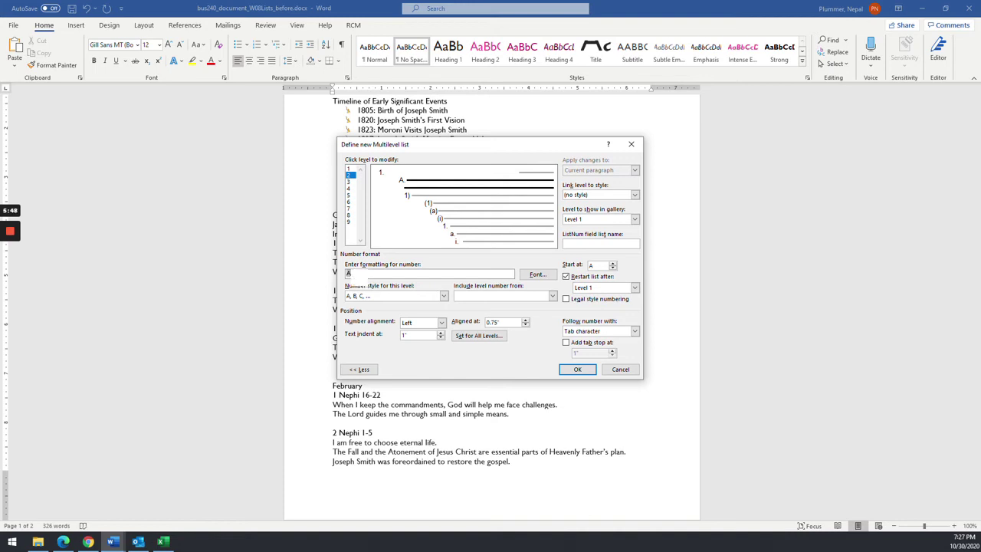
left_click(363, 297)
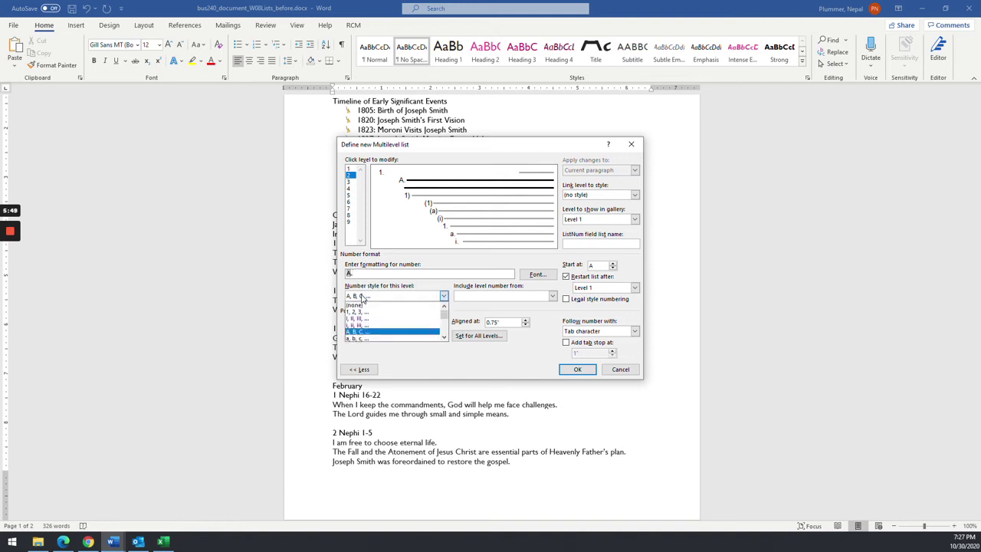
left_click(358, 337)
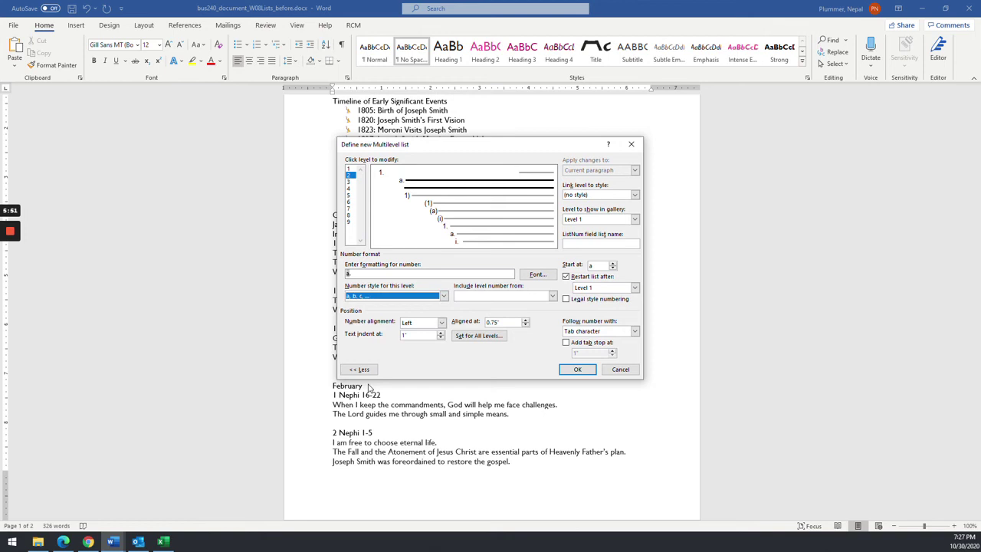
left_click(371, 298)
left_click(359, 331)
key("alt+Tab")
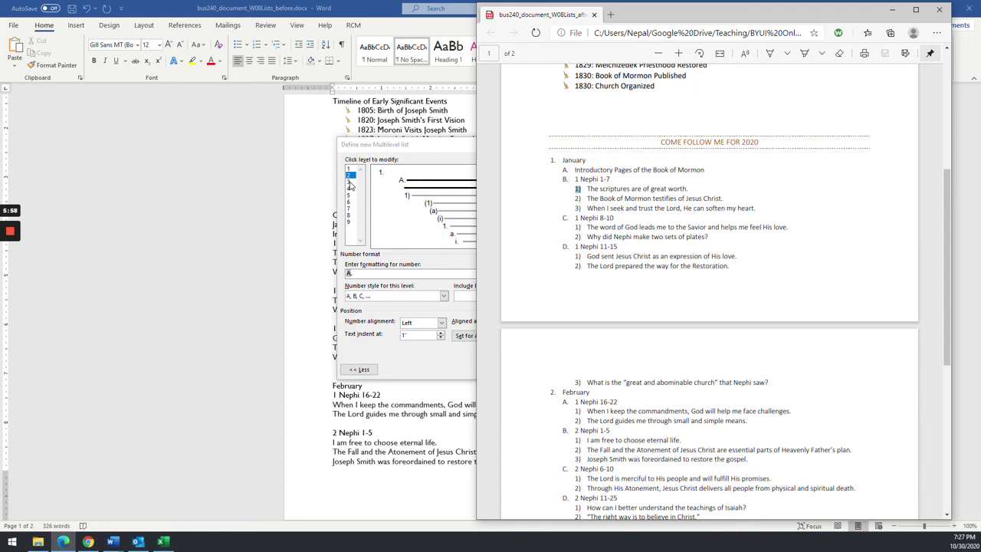
key("alt+Tab")
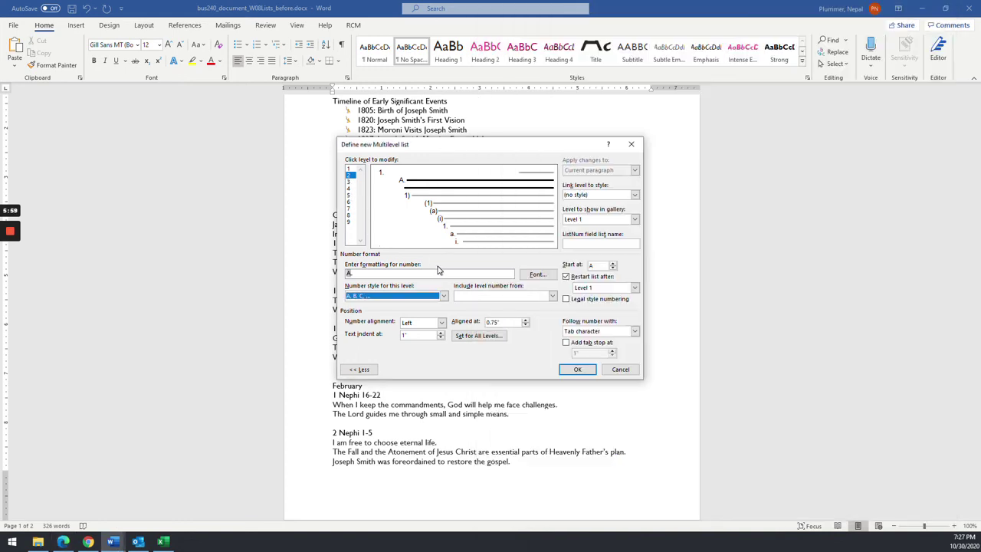
Align the level 2 number at 0.25" and set its text indent to 0.5"
left_click(516, 322)
key("BackSpace")
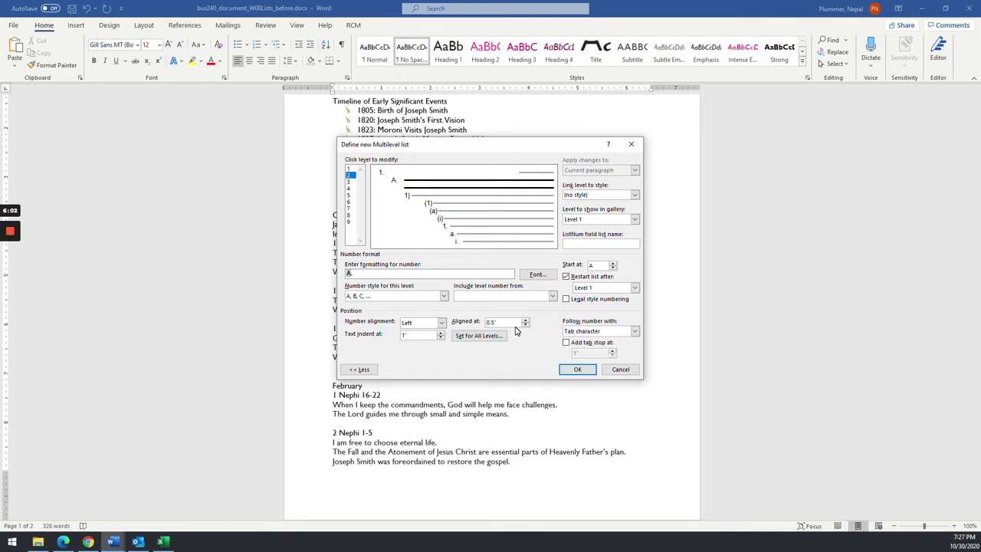
type("2")
left_click(404, 335)
type(".5")
Give level 3 the 1, 2, 3 number style followed by a closing parenthesis
left_click(349, 182)
left_click(376, 296)
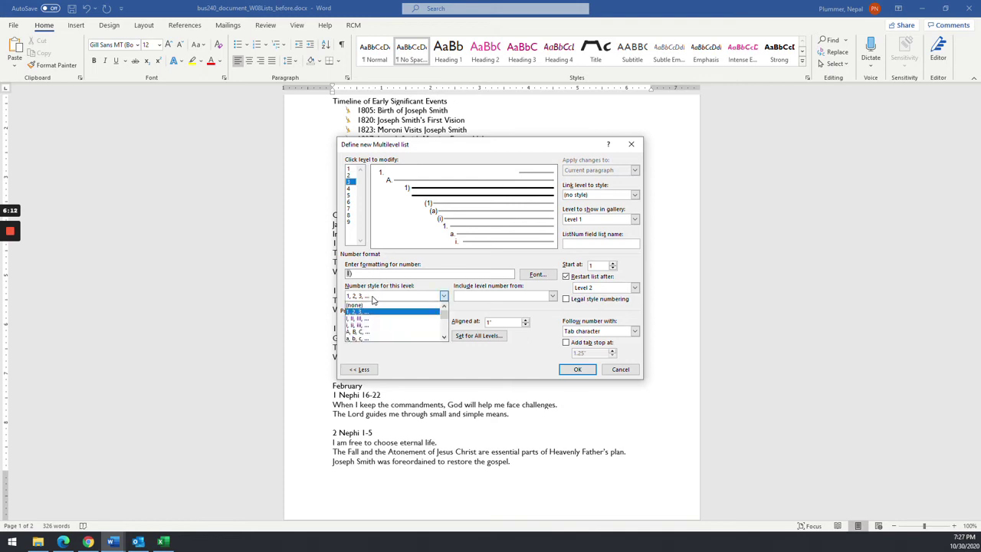
left_click(366, 314)
left_click(368, 274)
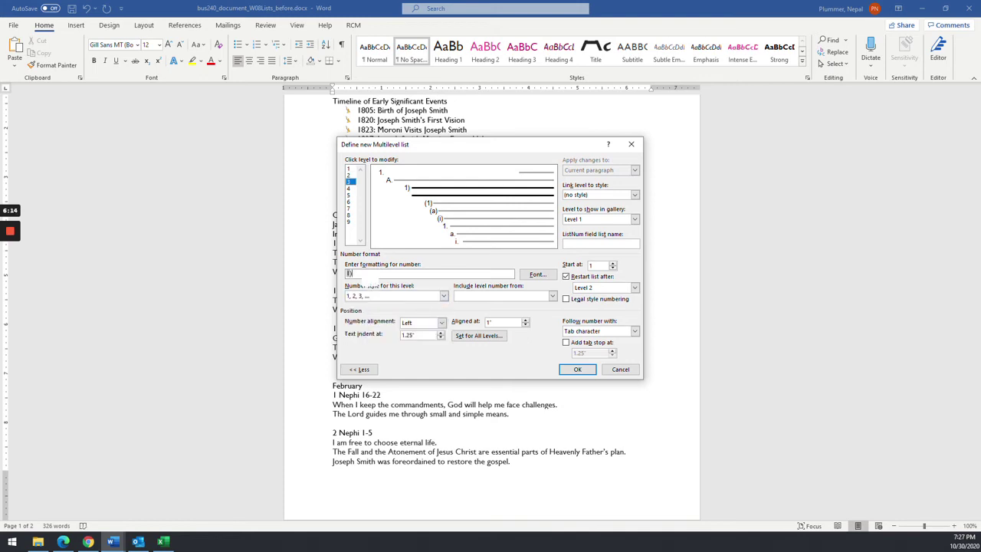
key("BackSpace")
type(")")
Align the level 3 number at 0.5" with a 0.75" text indent, and apply the new multilevel list to the January line
key("BackSpace")
type(".5")
left_click(411, 336)
type("7")
key("Delete")
left_click(576, 371)
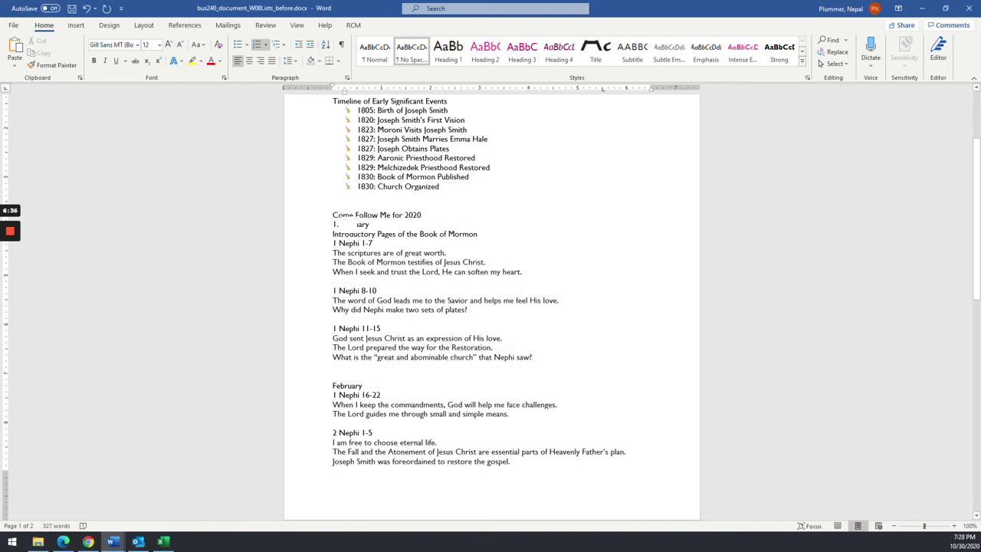
Compare with the sample PDF and make Introductory Pages of the Book of Mormon second-level item A under January
key("alt+Tab")
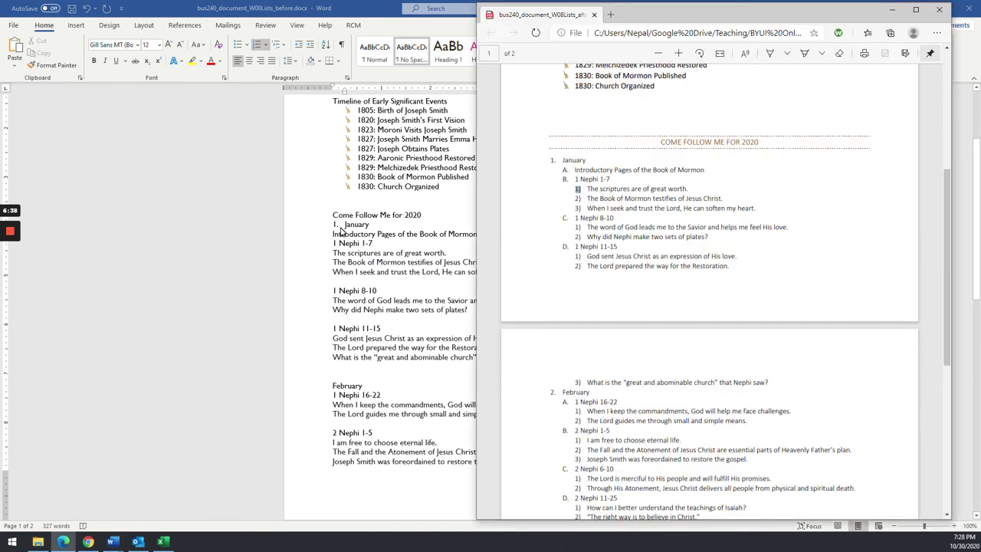
key("alt+Tab")
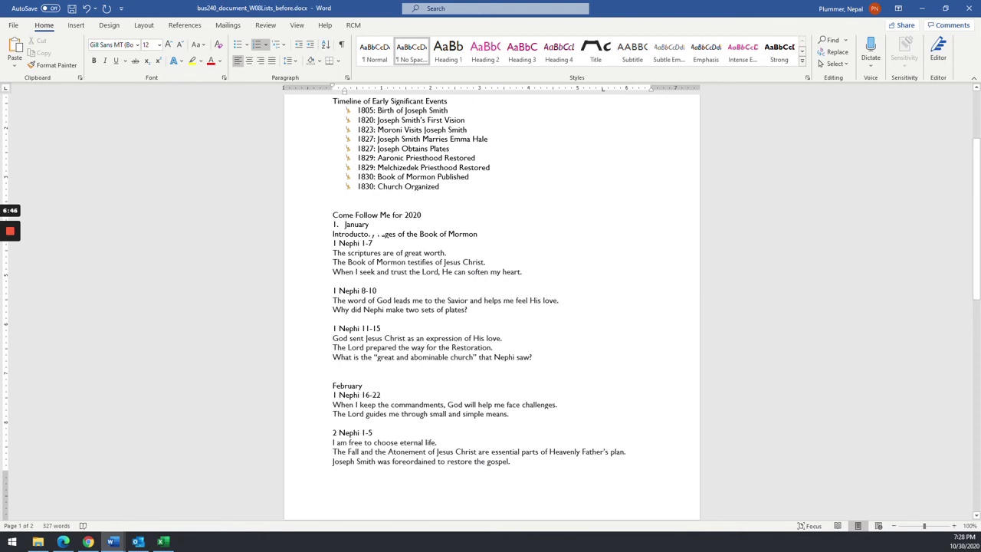
key("BackSpace")
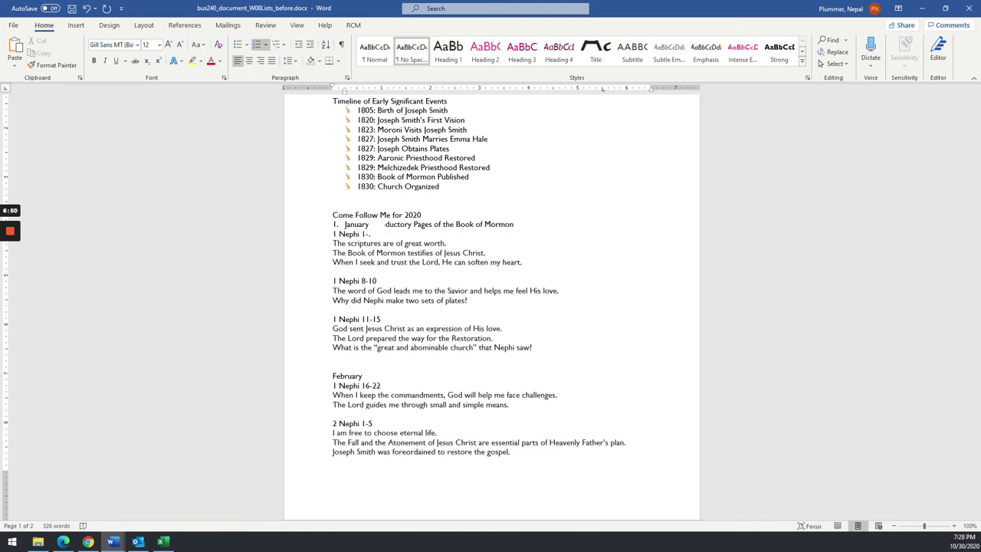
key("Return")
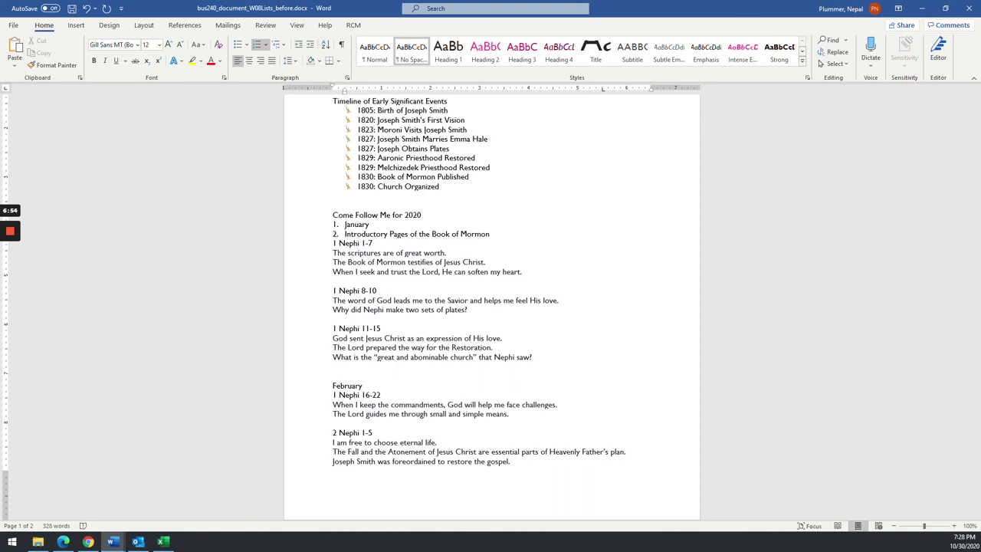
key("Tab")
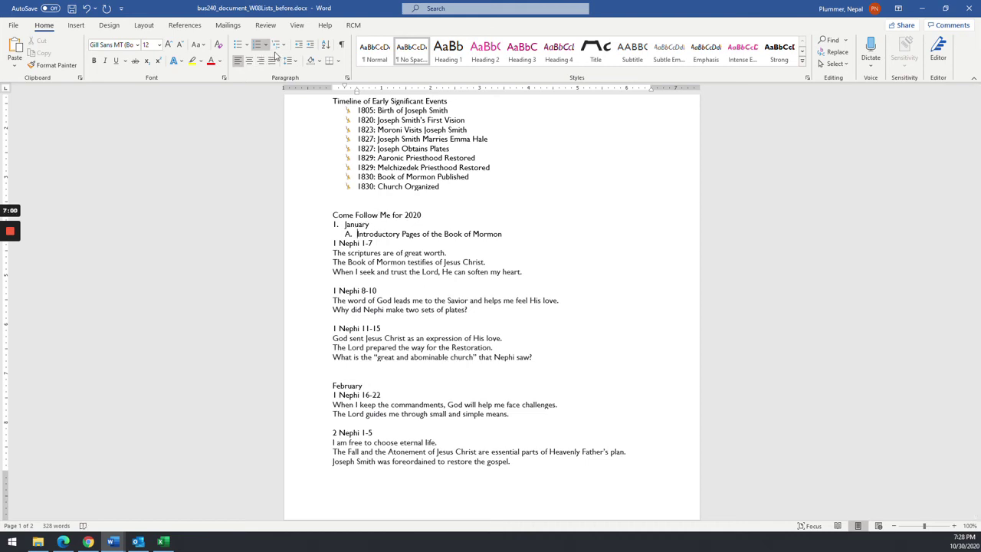
Try promoting and demoting the Introductory Pages item through the list levels, returning it to level 2
left_click(311, 46)
left_click(300, 46)
left_click(300, 46)
left_click(310, 46)
left_click(311, 47)
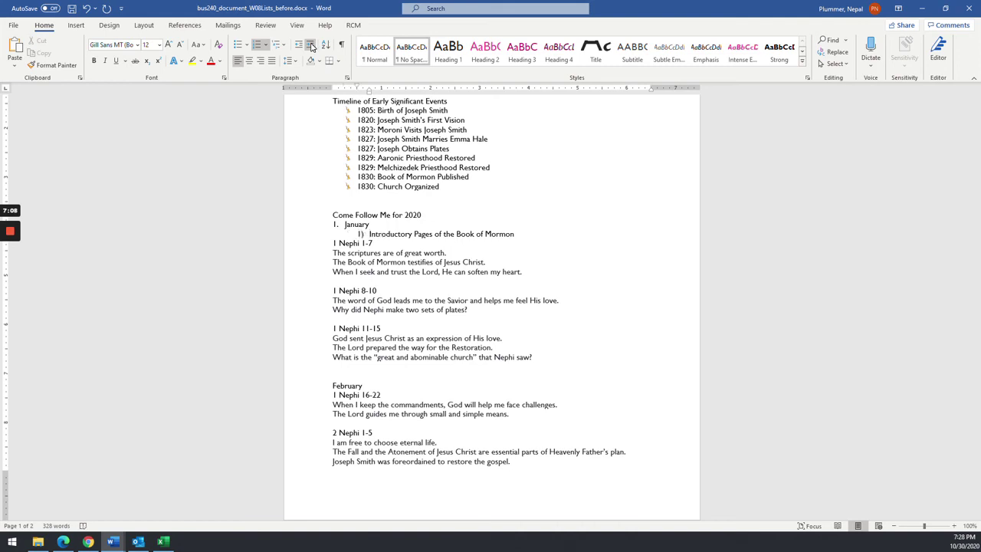
key("shift+Tab")
key("shift+Tab")
key("Tab")
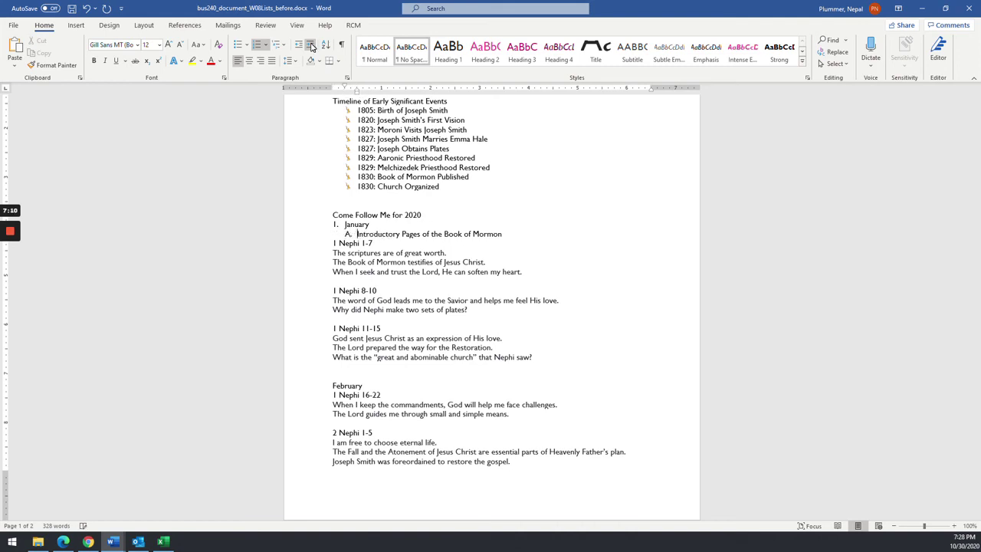
left_click(311, 46)
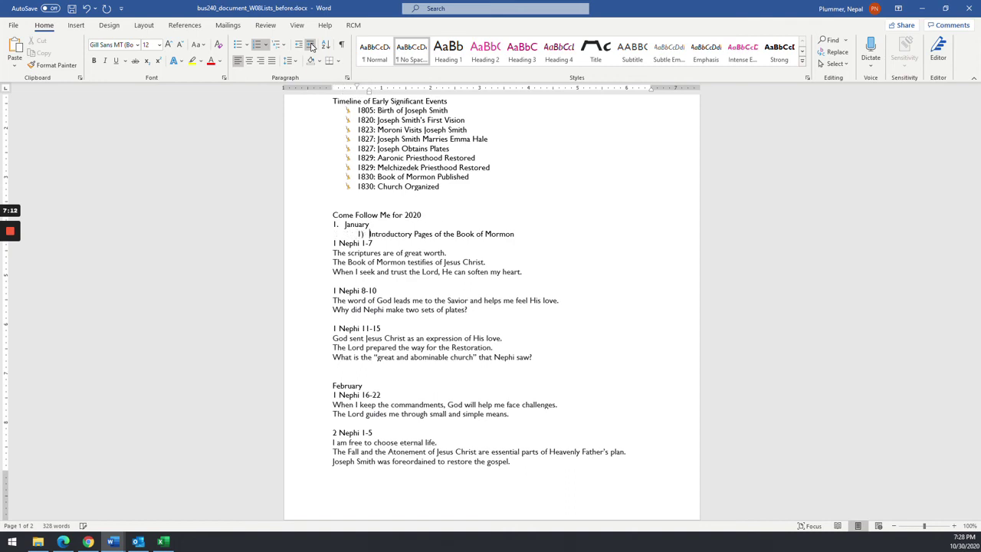
key("ctrl+z")
key("ctrl+z")
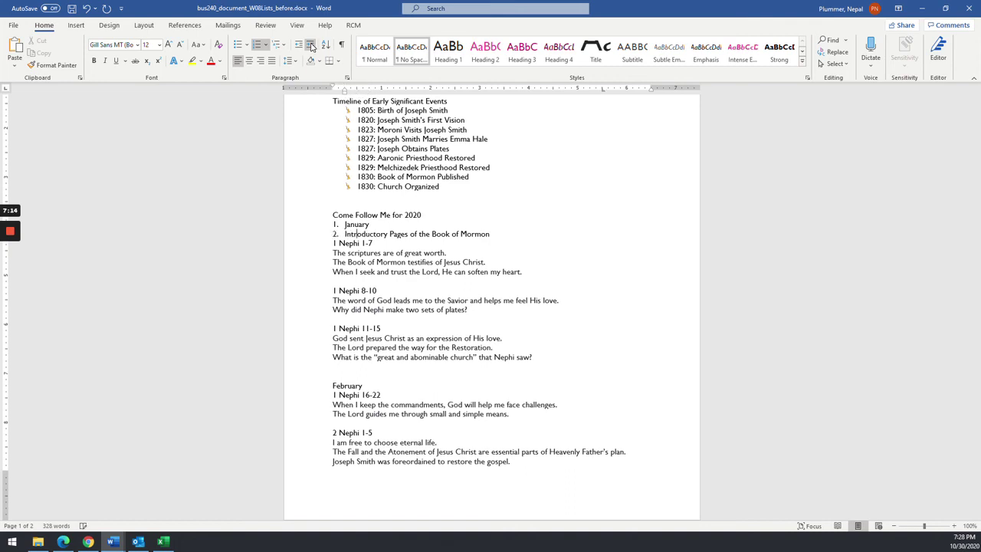
left_click(310, 46)
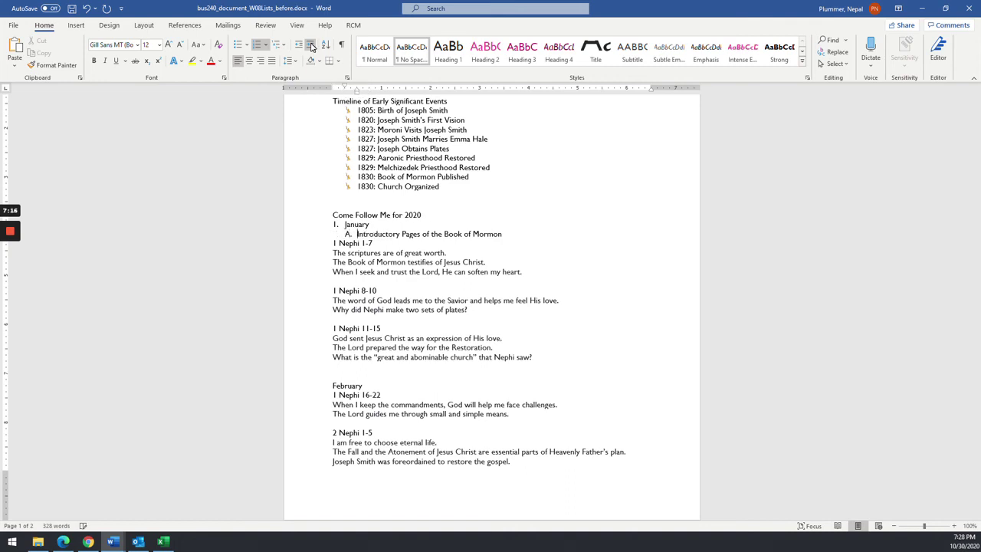
Check the sample PDF, apply the custom multilevel list to the 1 Nephi 1-7 line and demote it to second-level item B
key("alt+Tab")
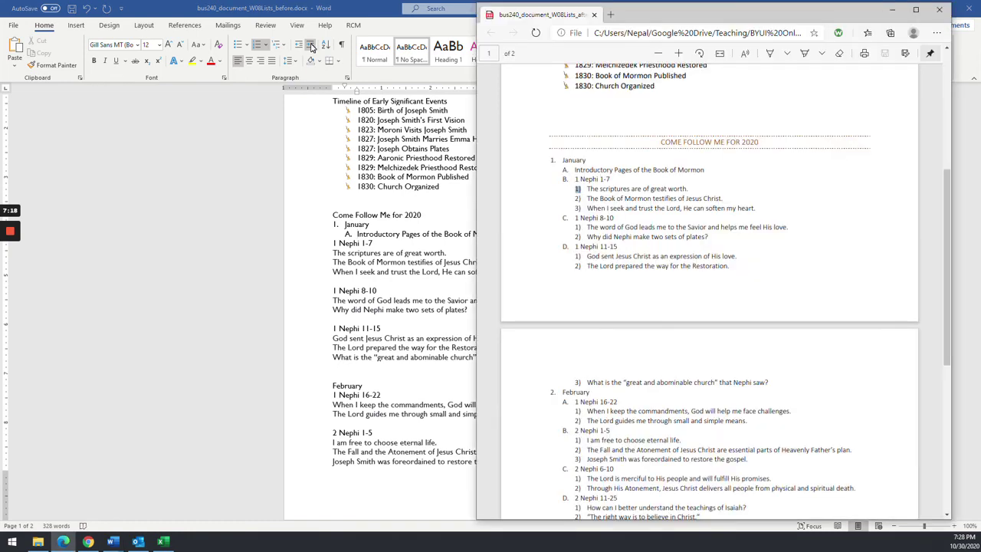
key("alt+Tab")
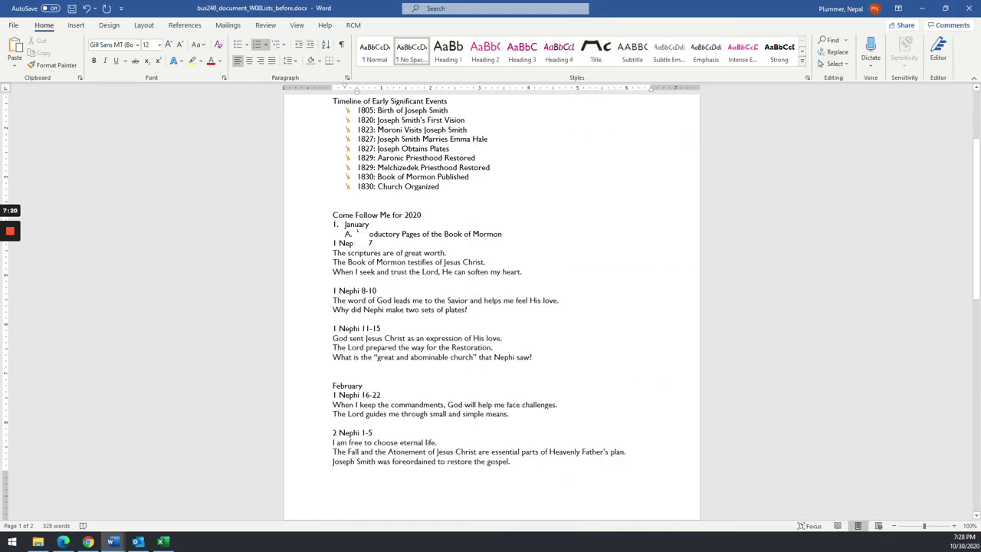
left_click(370, 244)
left_click(333, 243)
left_click(279, 45)
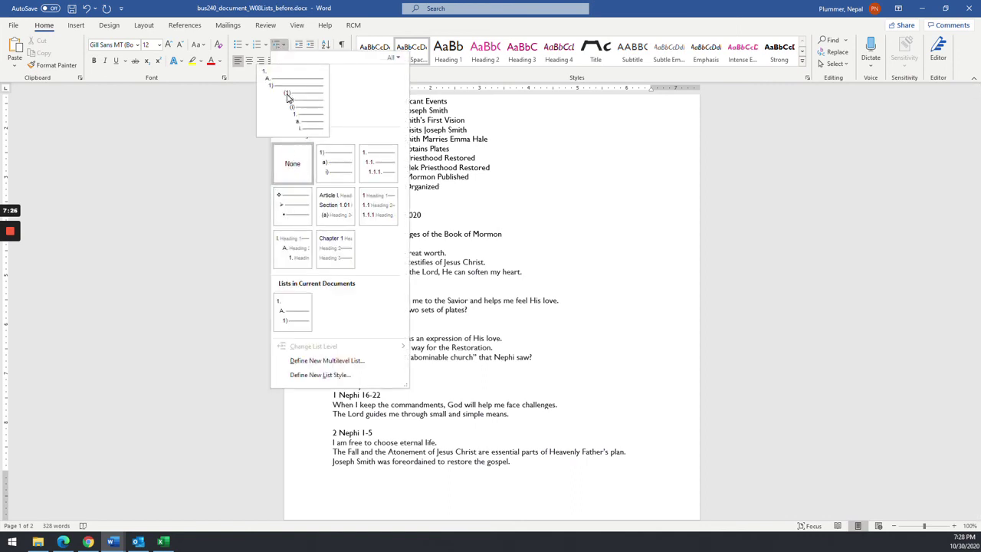
left_click(287, 96)
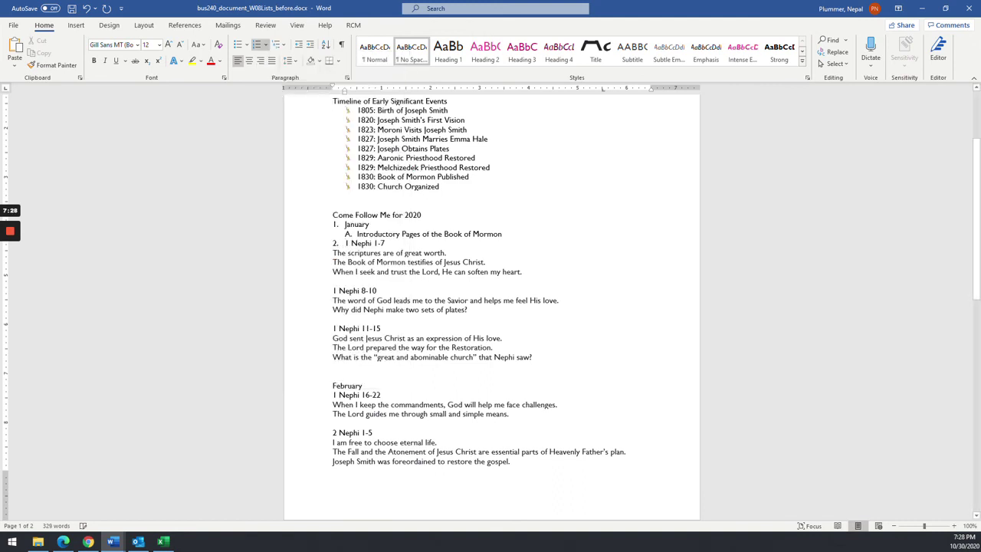
key("Tab")
Make "The scriptures are of great worth." third-level item 1) under 1 Nephi 1-7
key("Delete")
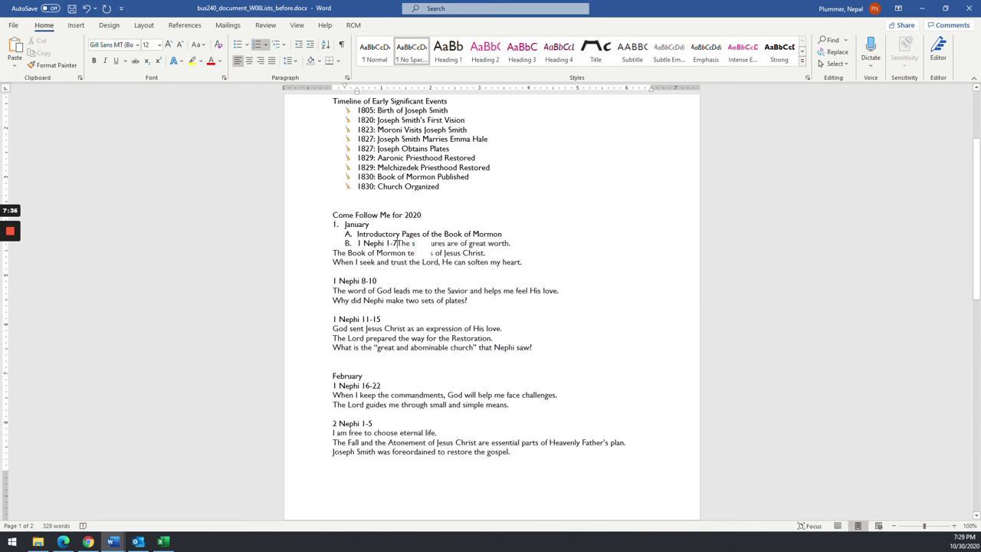
key("Return")
key("Tab")
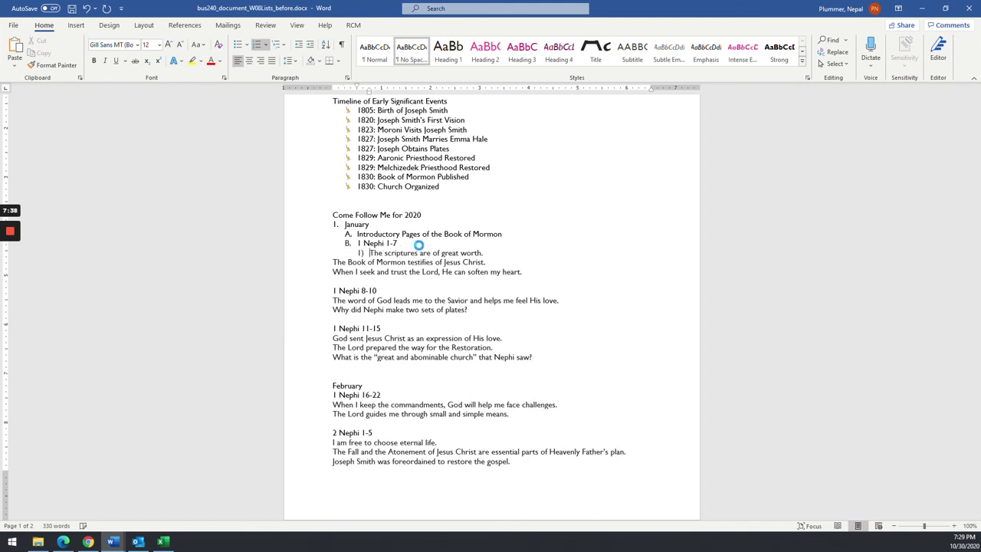
Check the sample PDF and make "The Book of Mormon testifies of Jesus Christ." third-level item 2) under 1 Nephi 1-7
key("alt+Tab")
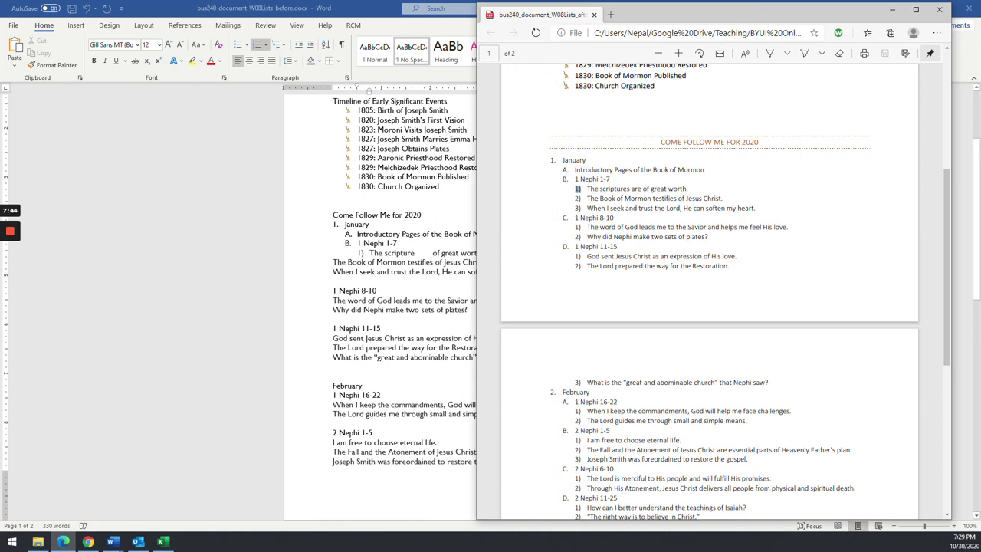
key("alt+Tab")
key("Delete")
key("Return")
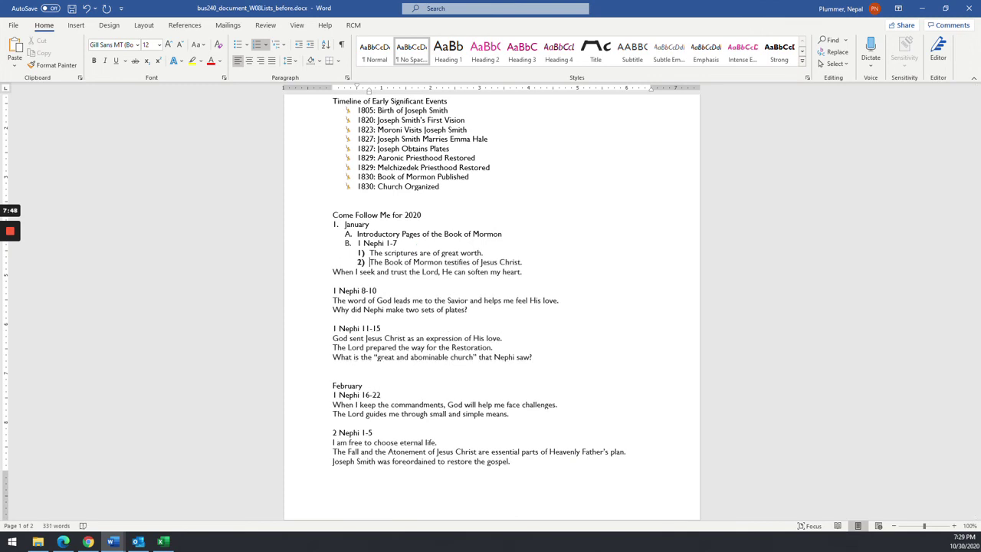
Join "When I seek and trust the Lord" to the Book of Mormon item with a line break and promote that item to second-level C
key("End")
key("Delete")
key("shift+Return")
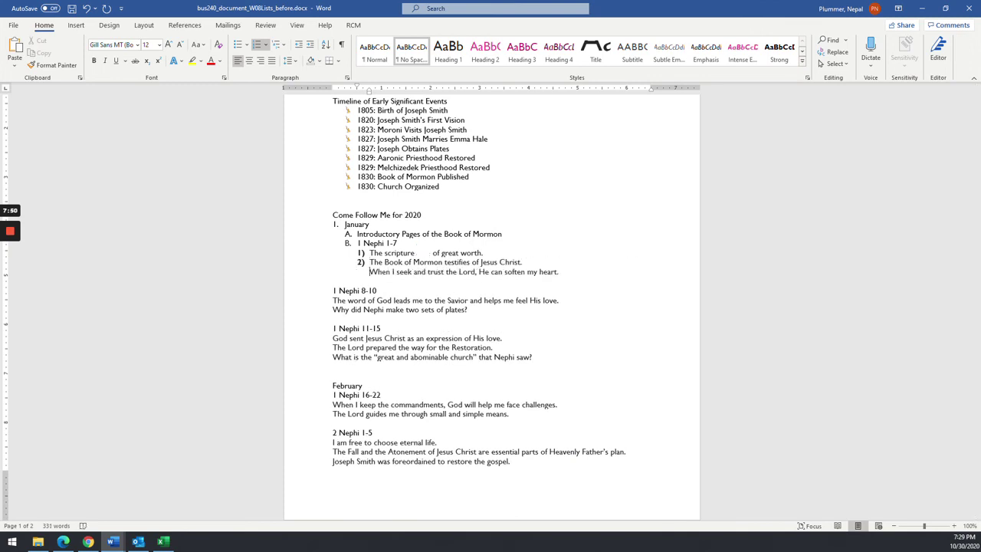
key("Tab")
key("shift+Tab")
key("shift+Tab")
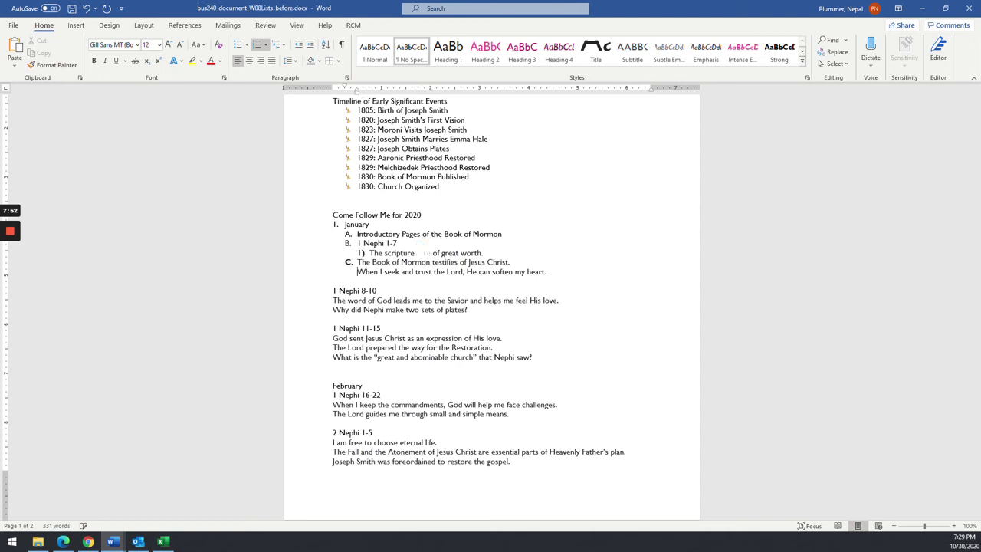
Examine the multilevel numbering of the February and Church Organization lists in the sample PDF
key("Down")
key("Down")
key("alt+Tab")
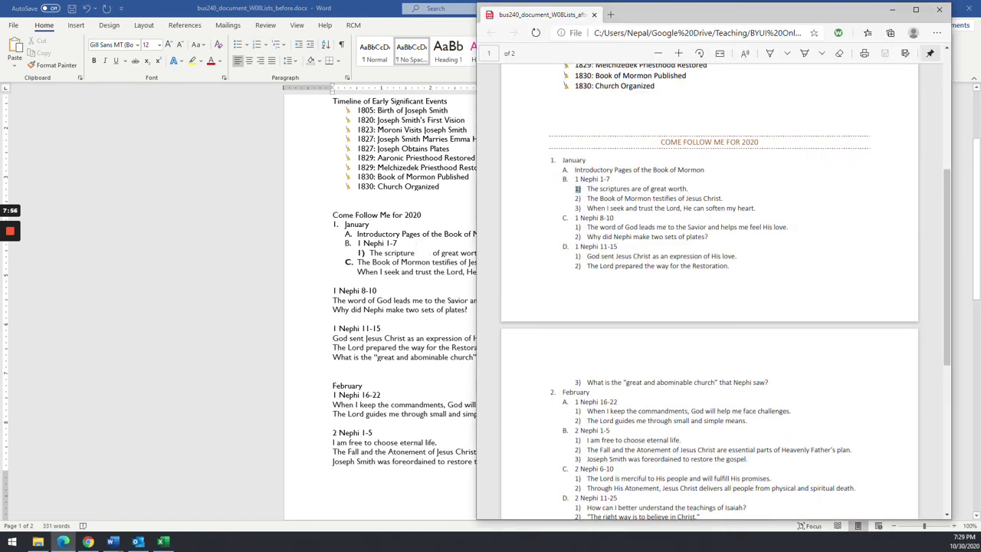
scroll(619, 358, "down", 1)
scroll(613, 354, "down", 5)
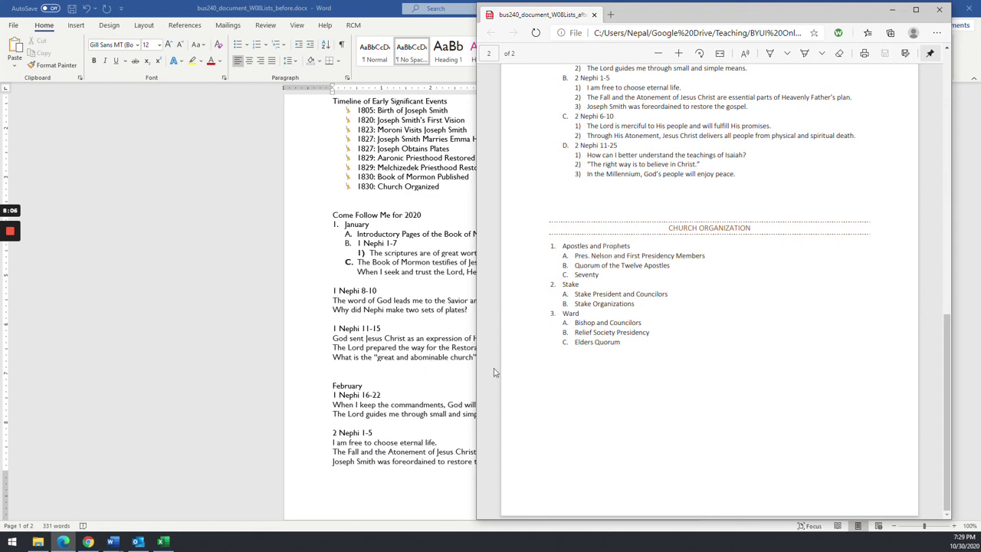
left_click_drag(552, 284, 578, 301)
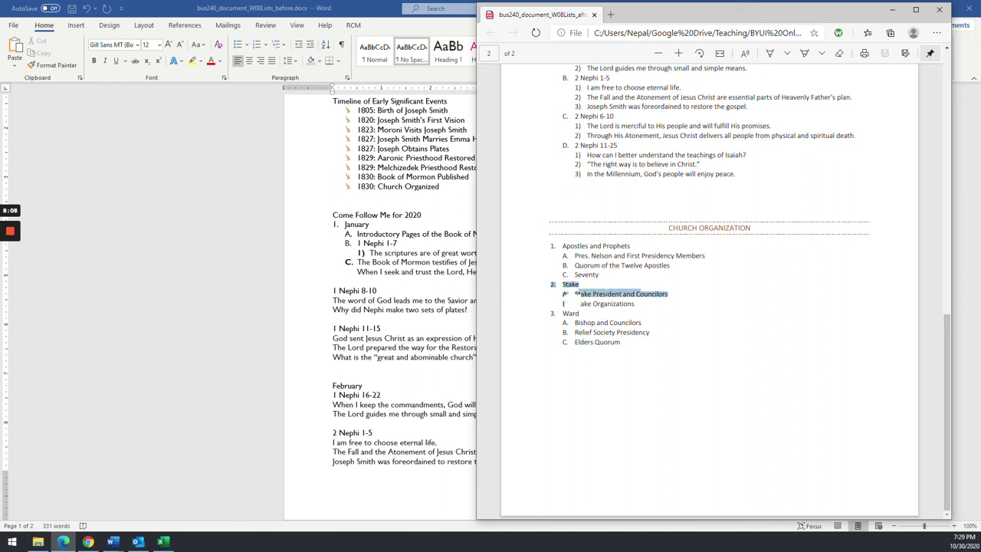
scroll(565, 299, "up", 3)
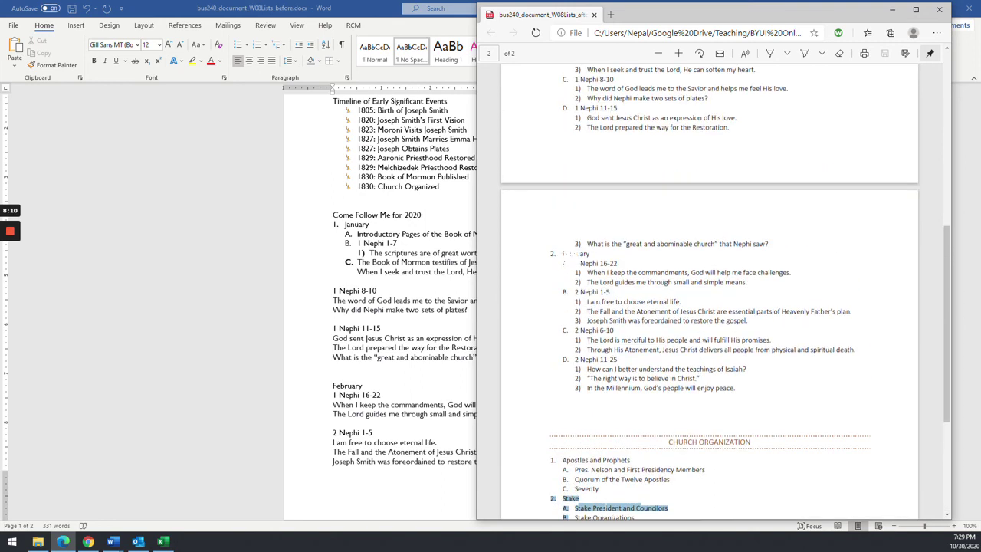